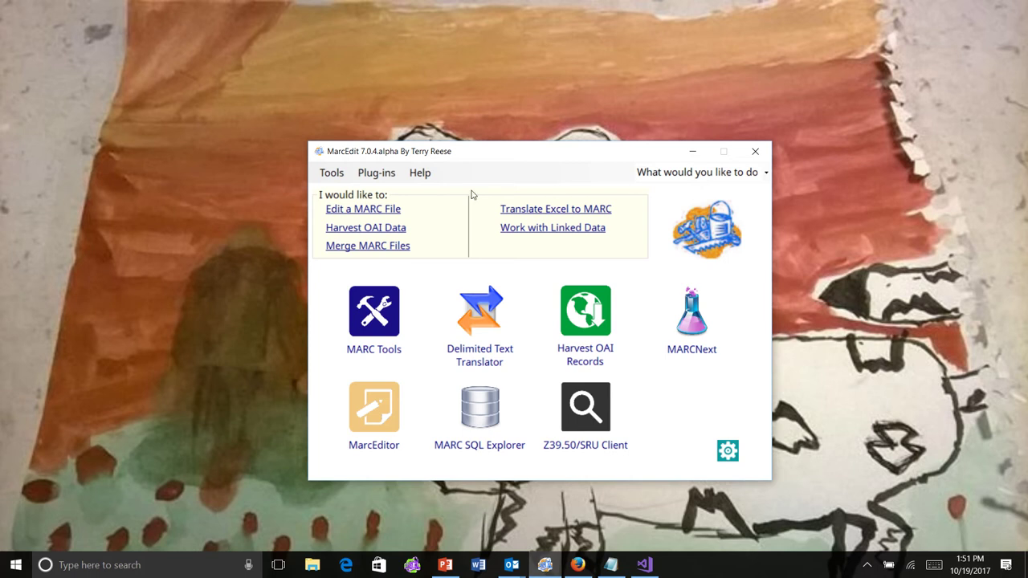
Open the preferences and review the font settings for MarcEditor and for the interface language
left_click_drag(458, 158, 458, 143)
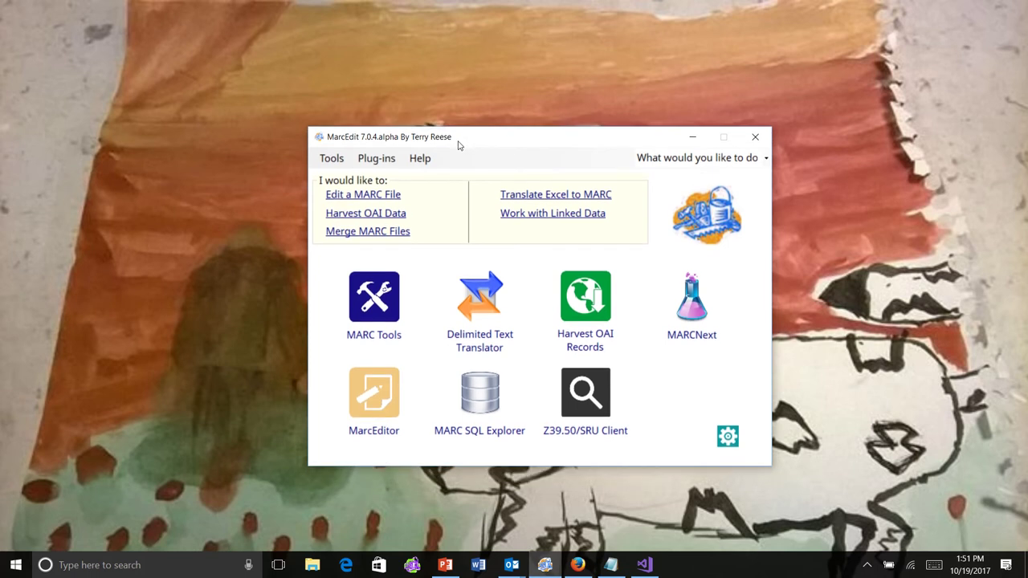
left_click(726, 439)
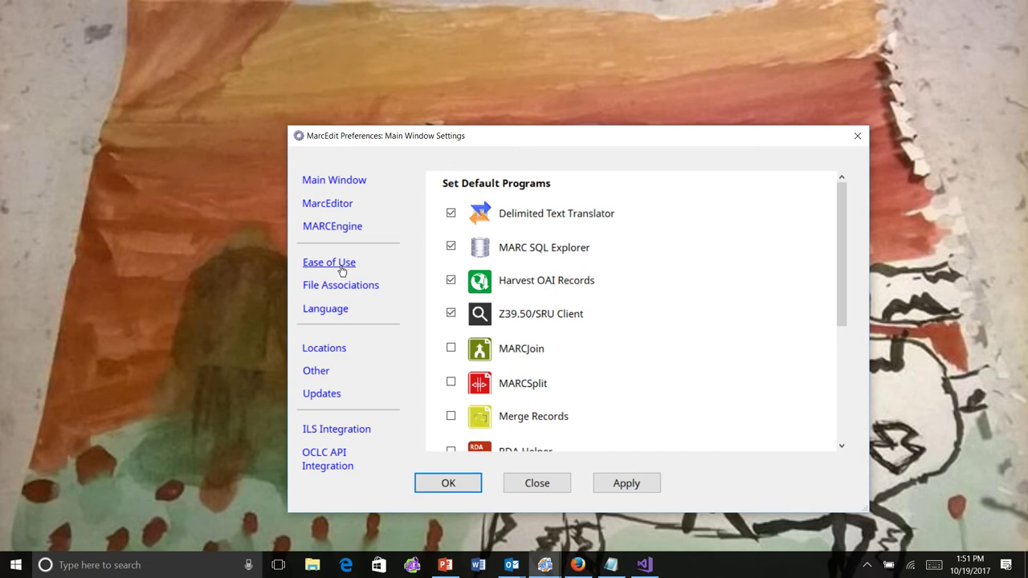
left_click(338, 205)
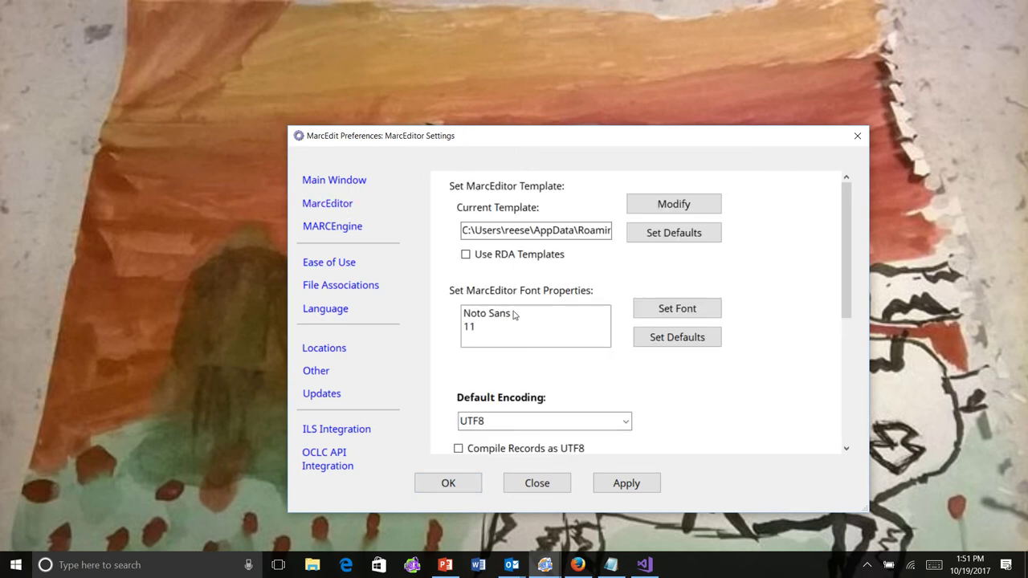
left_click(338, 316)
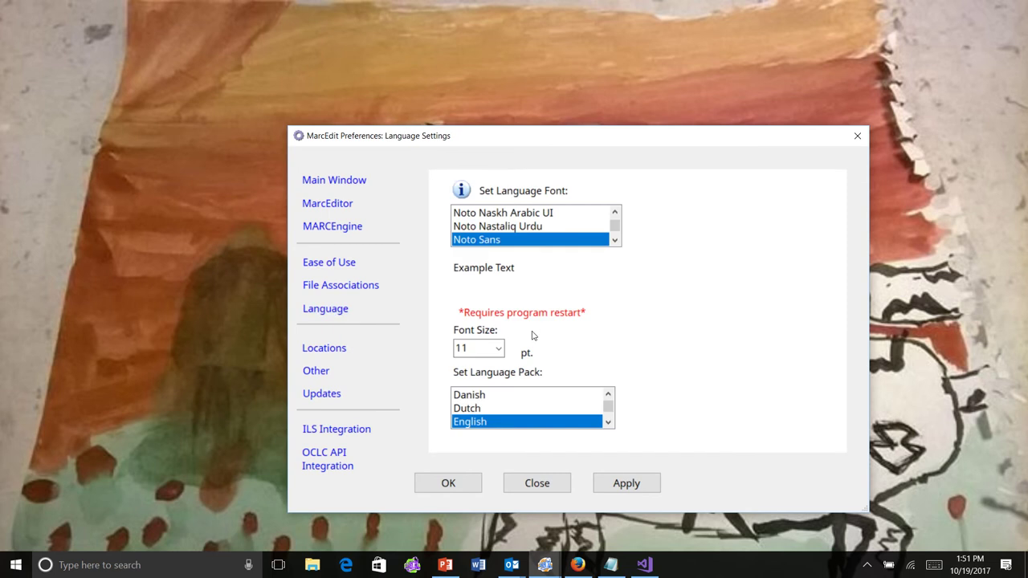
In the Ease of Use preferences, enable custom themes and apply the Dark (High Contrast) Theme
left_click(337, 267)
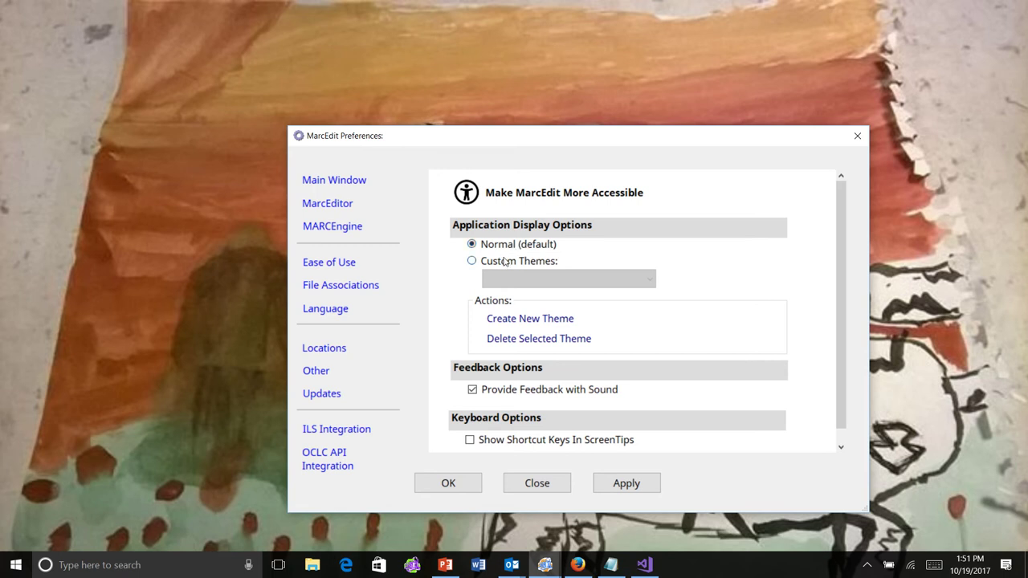
left_click(506, 261)
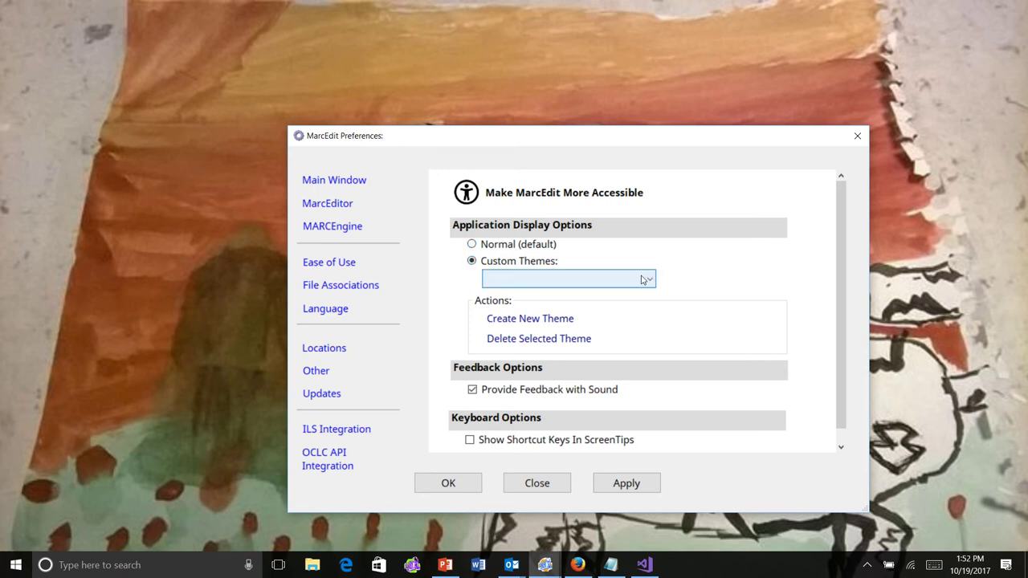
left_click(643, 279)
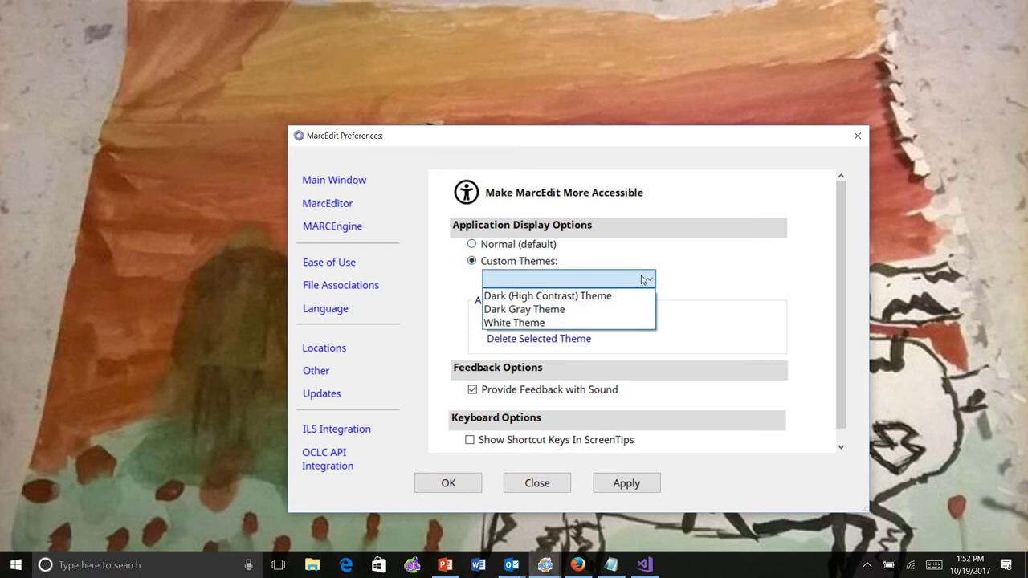
left_click(599, 298)
left_click(464, 482)
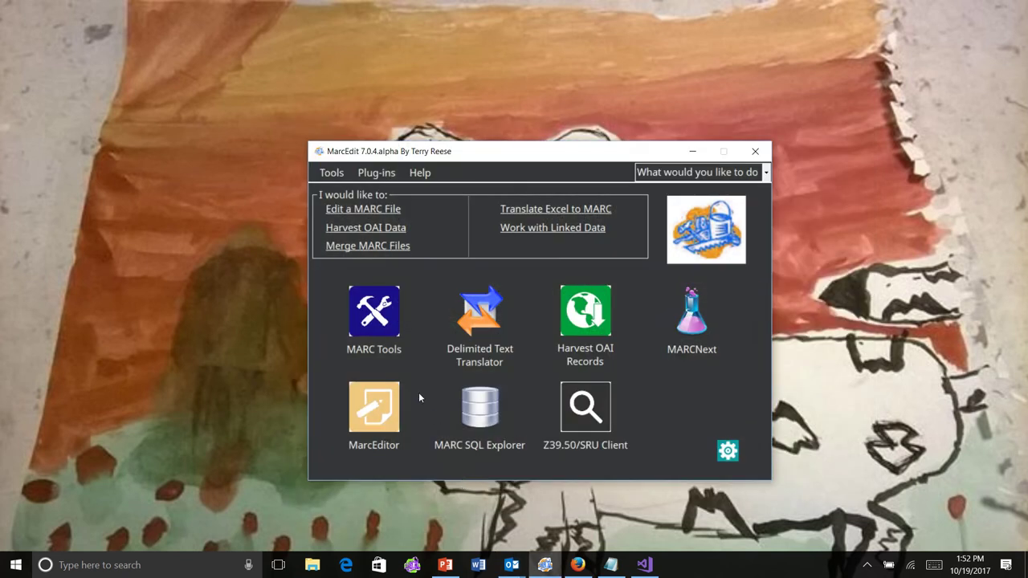
Reopen the Ease of Use preferences and switch the custom theme to Dark Gray Theme
left_click(728, 451)
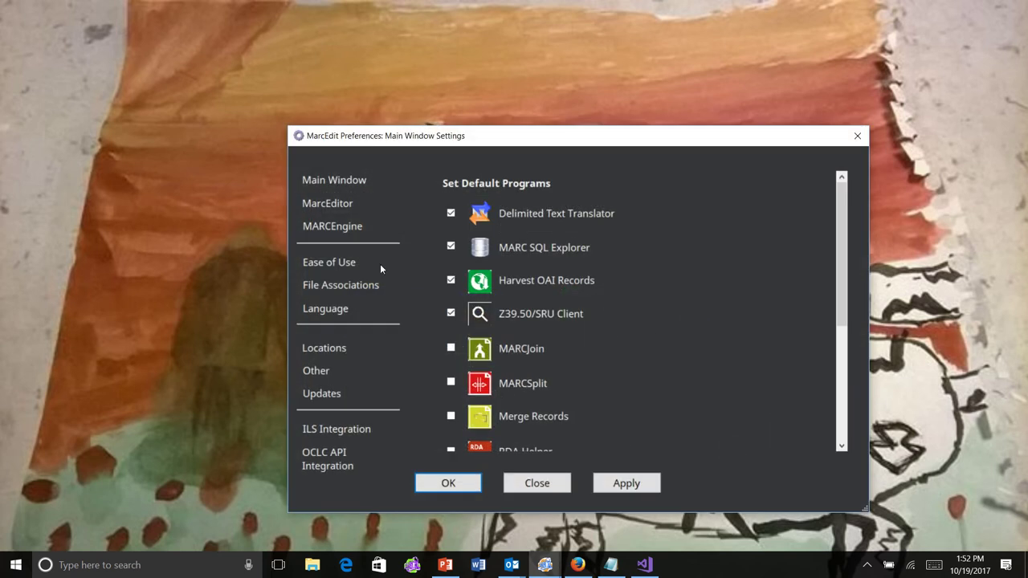
left_click(324, 264)
left_click(560, 279)
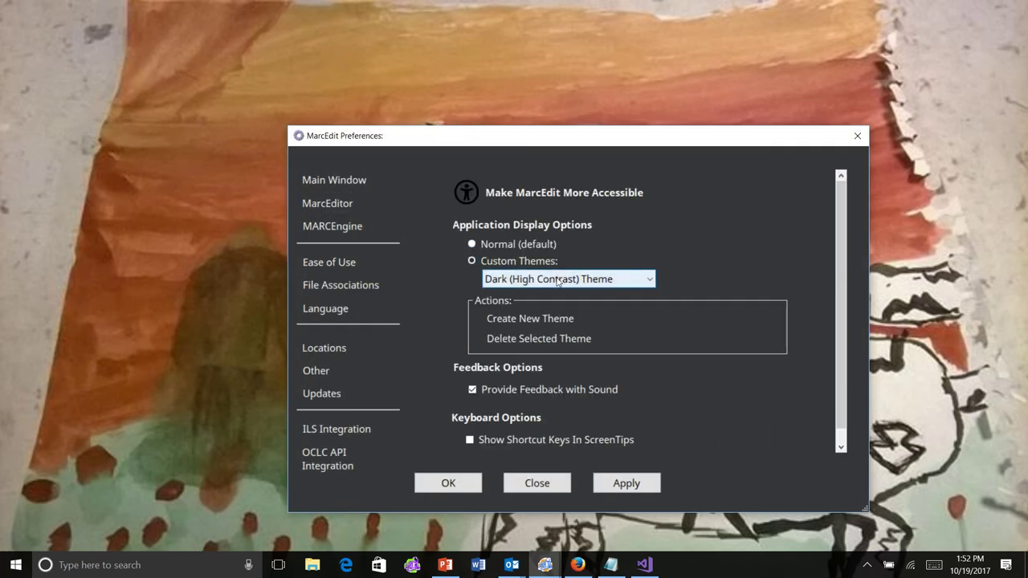
left_click(552, 309)
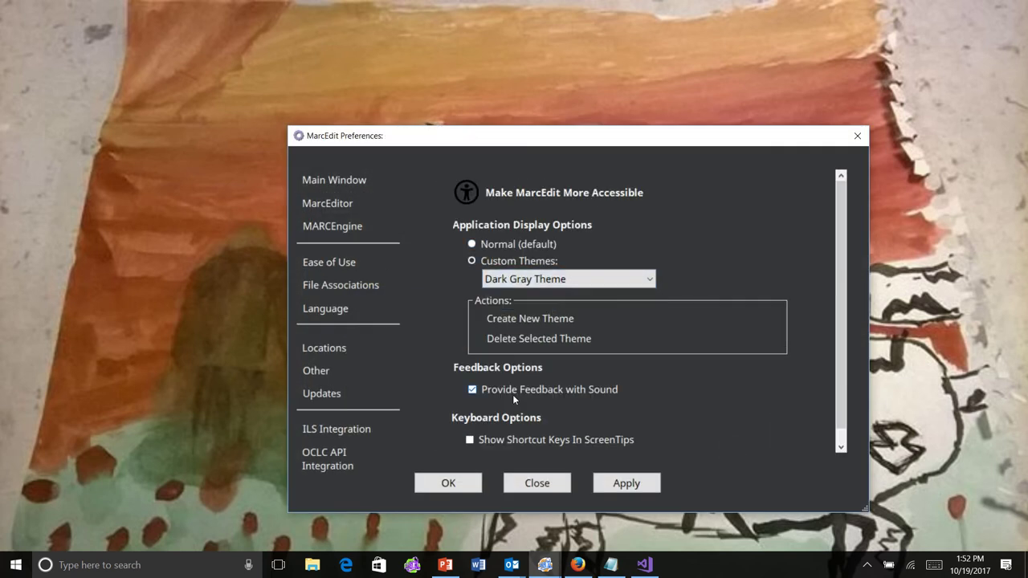
left_click(466, 486)
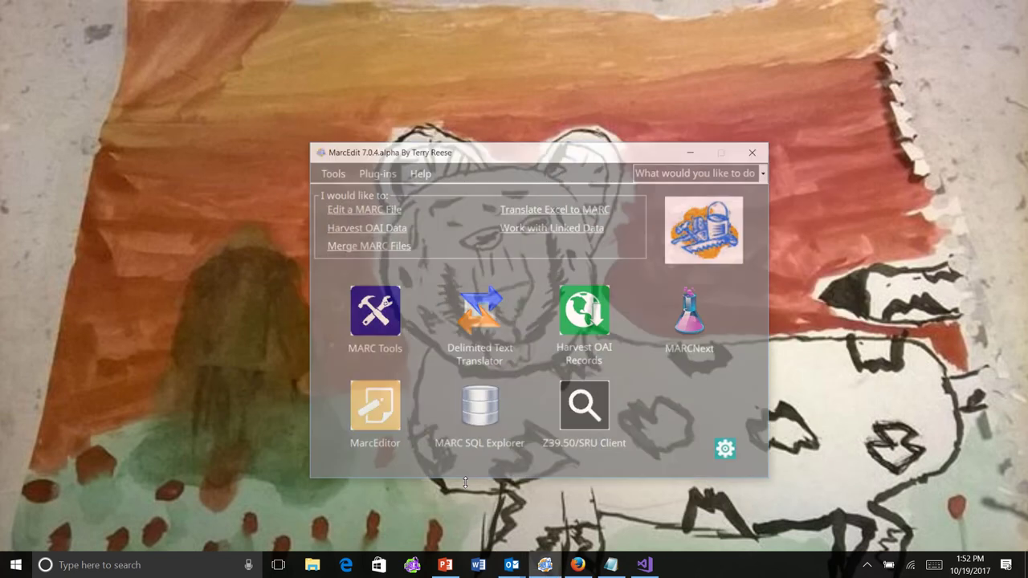
Change the custom theme to White Theme in the Ease of Use preferences and apply it
left_click(727, 451)
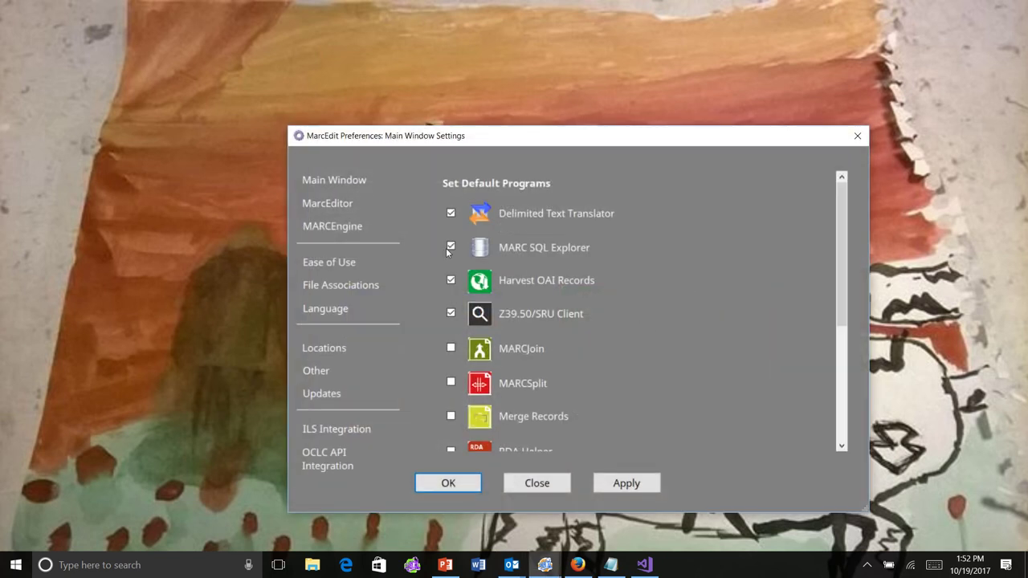
left_click(318, 268)
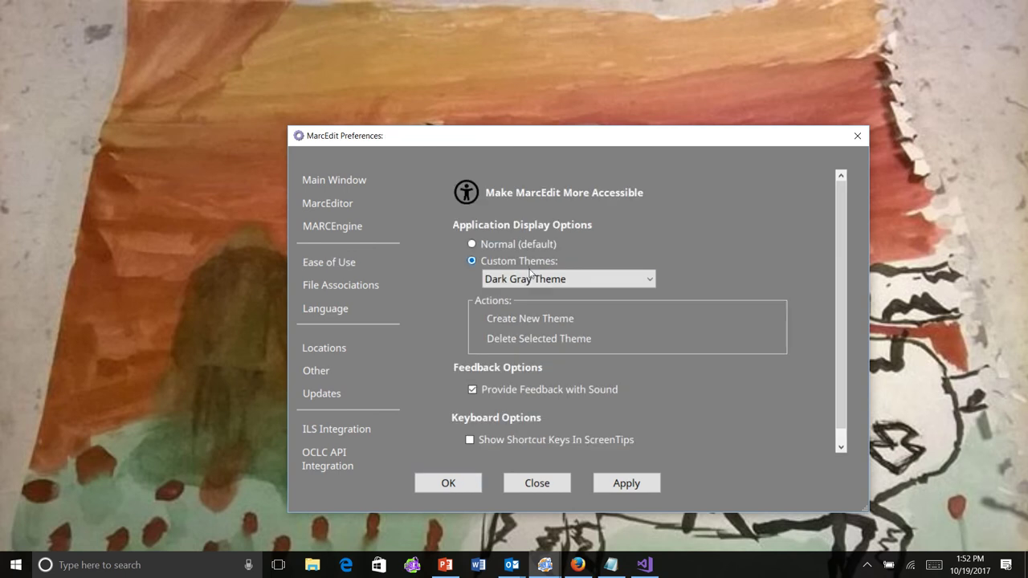
left_click(574, 281)
left_click(546, 322)
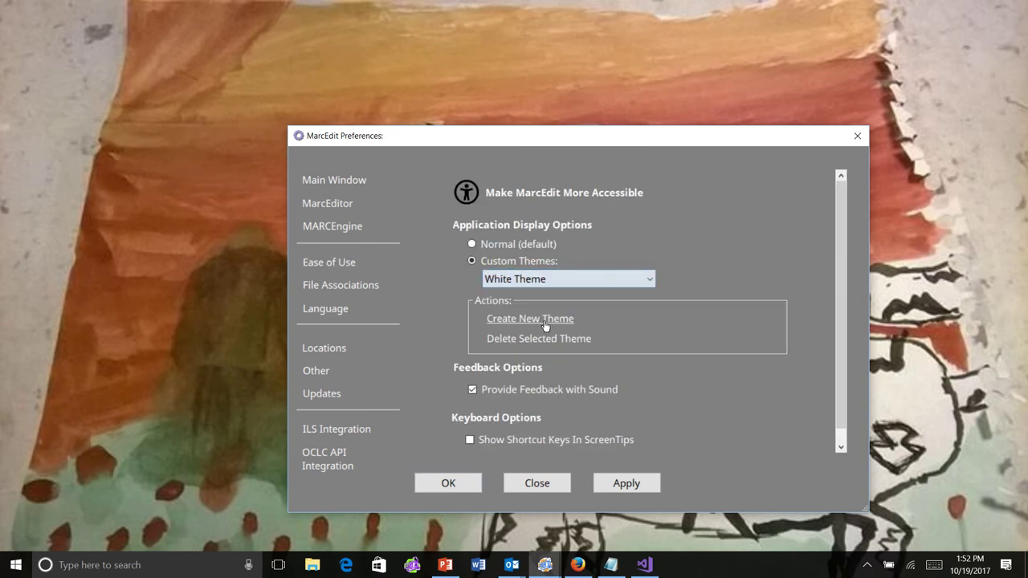
left_click(448, 484)
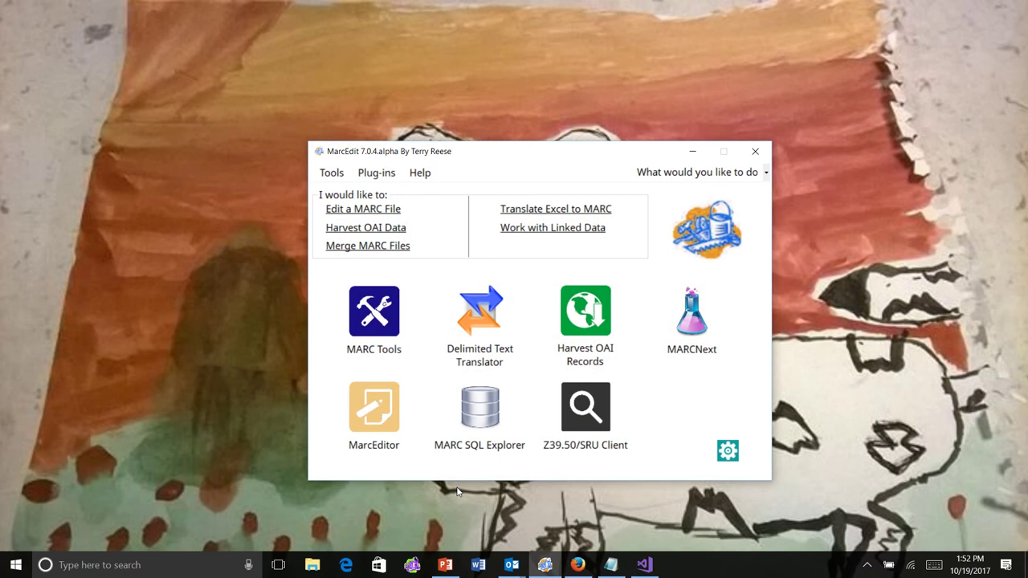
Start a new theme from the Ease of Use preferences, named "My Custom Theme" with the description "Theme Description"
left_click(728, 453)
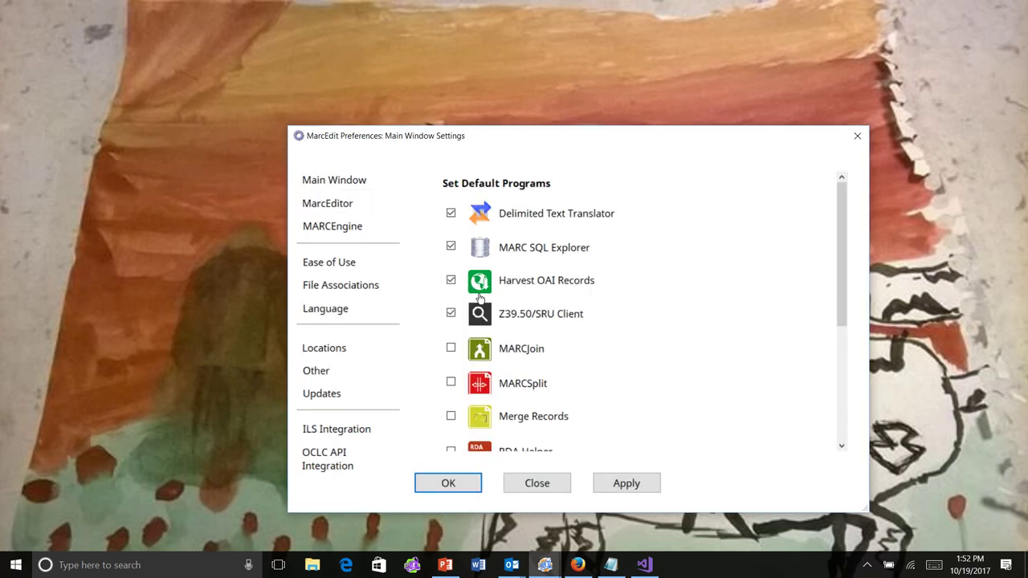
left_click(358, 262)
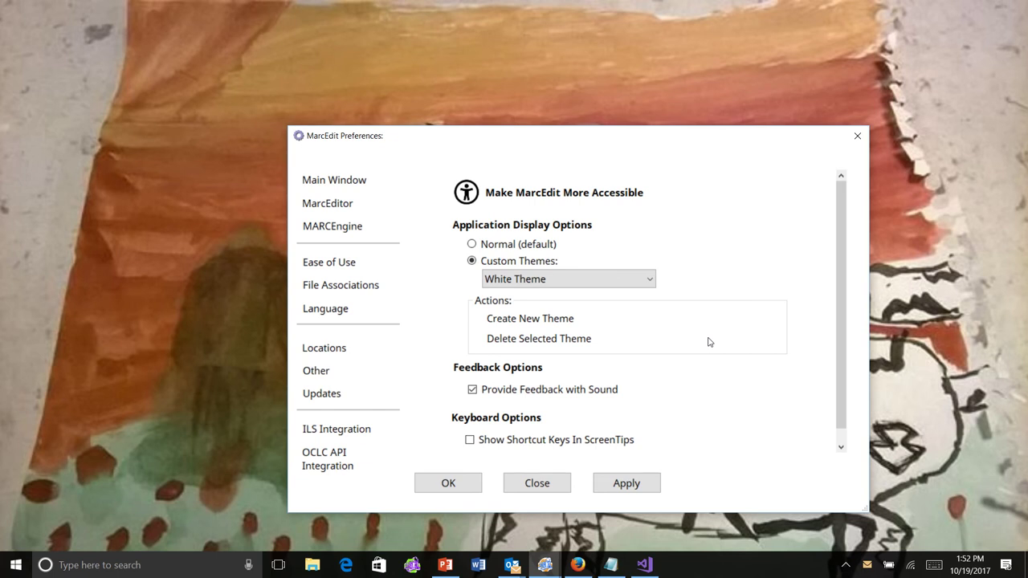
left_click(556, 321)
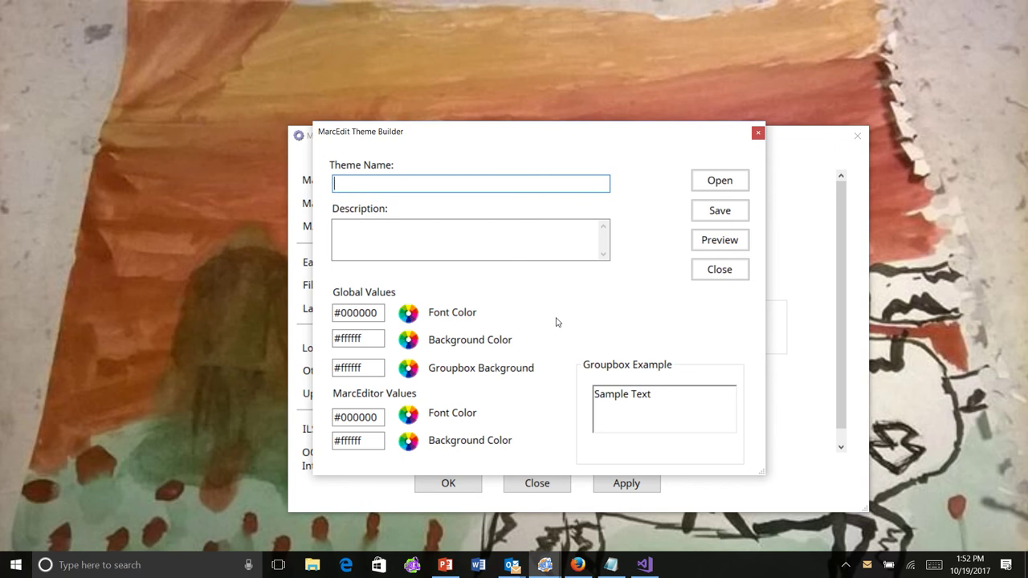
type("My Custom Theme")
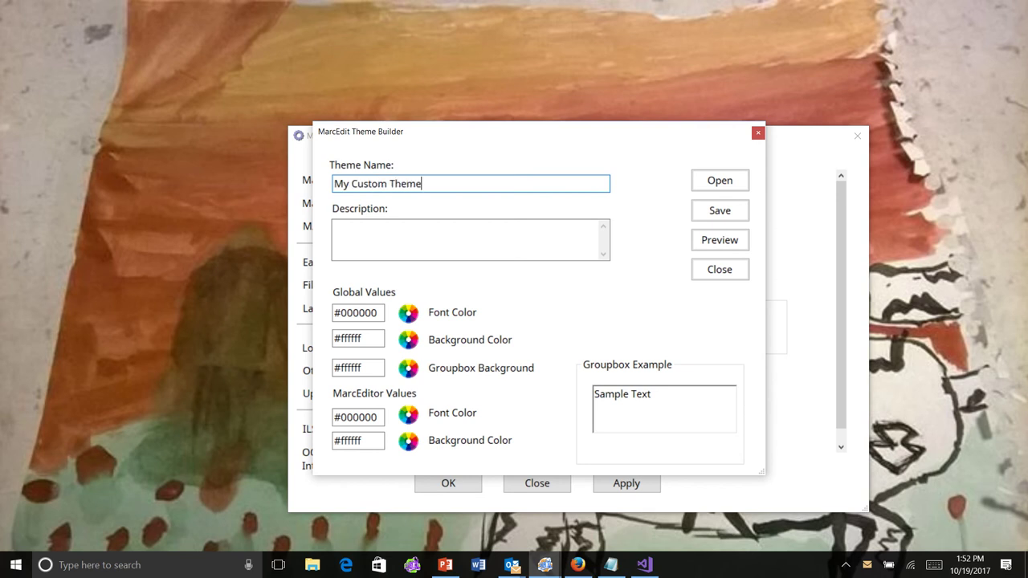
key("Tab")
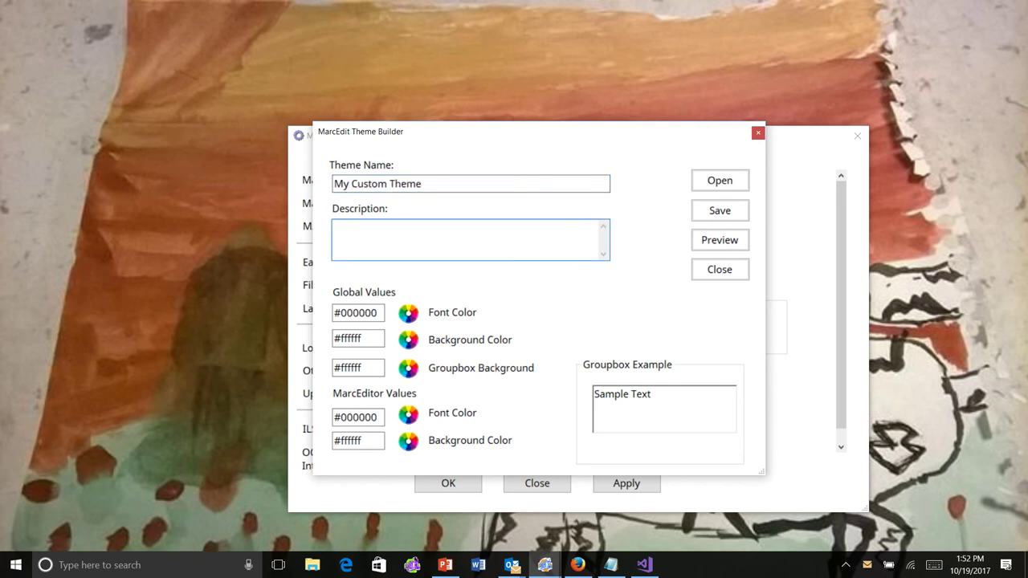
type("Theme Description")
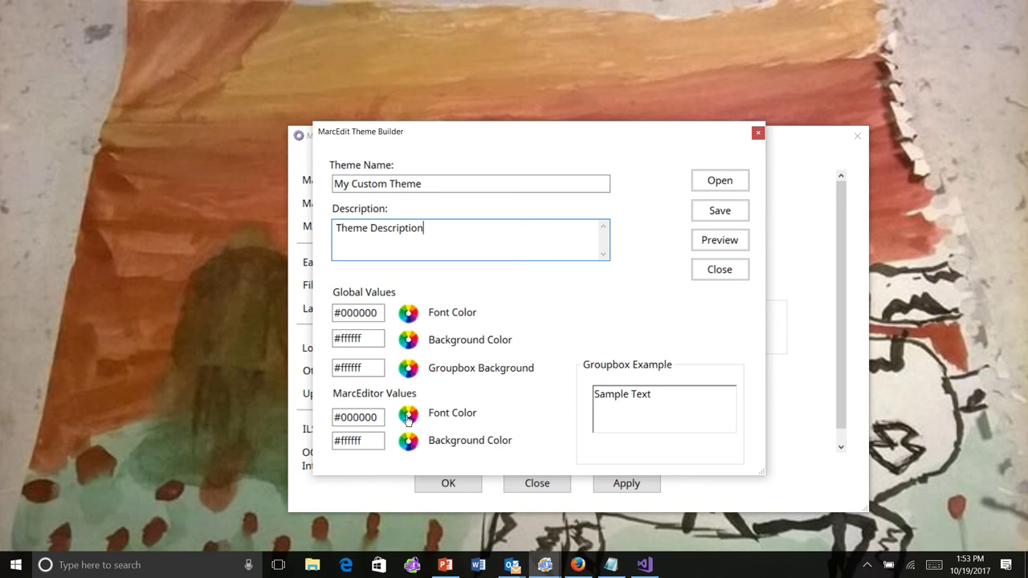
left_click(652, 402)
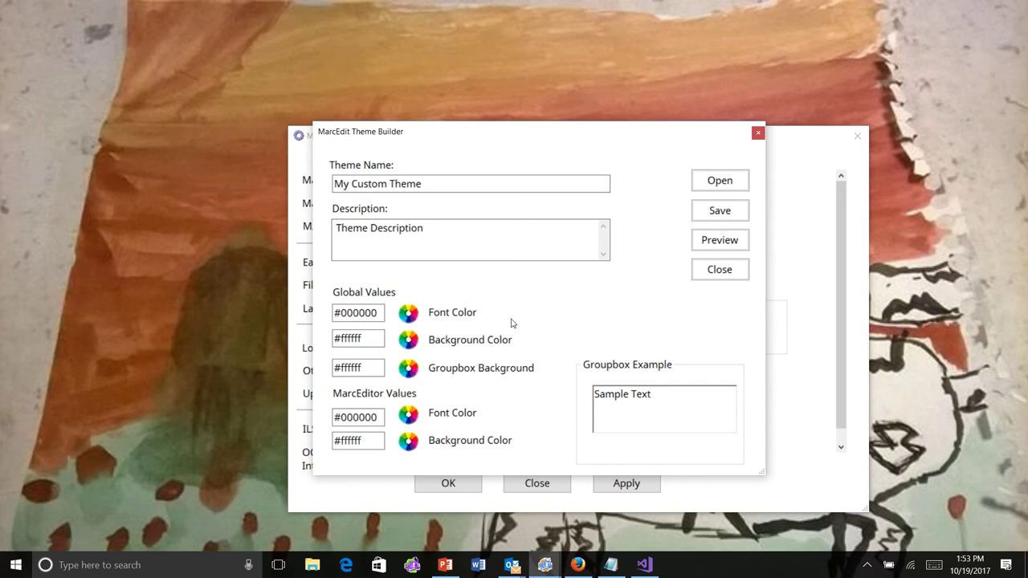
Set the theme's global font color to a slightly darkened yellow, #F4F400, and store it as a custom color
left_click(409, 313)
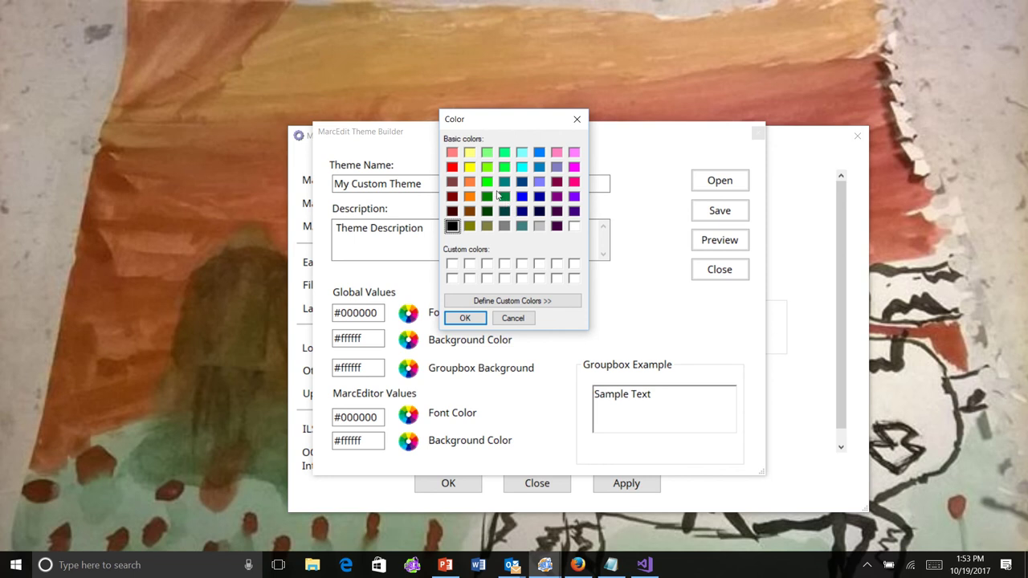
left_click(471, 167)
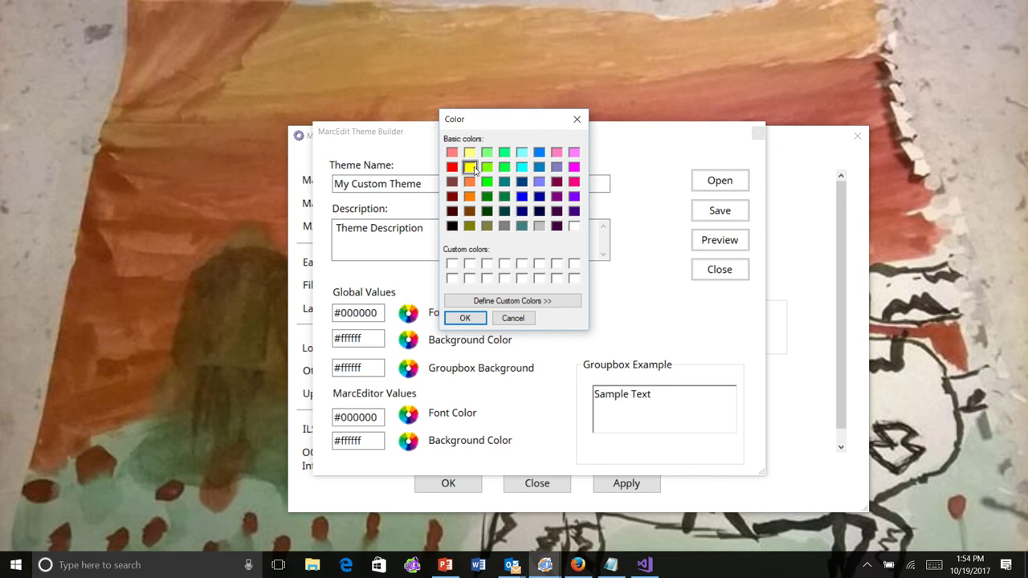
left_click(513, 301)
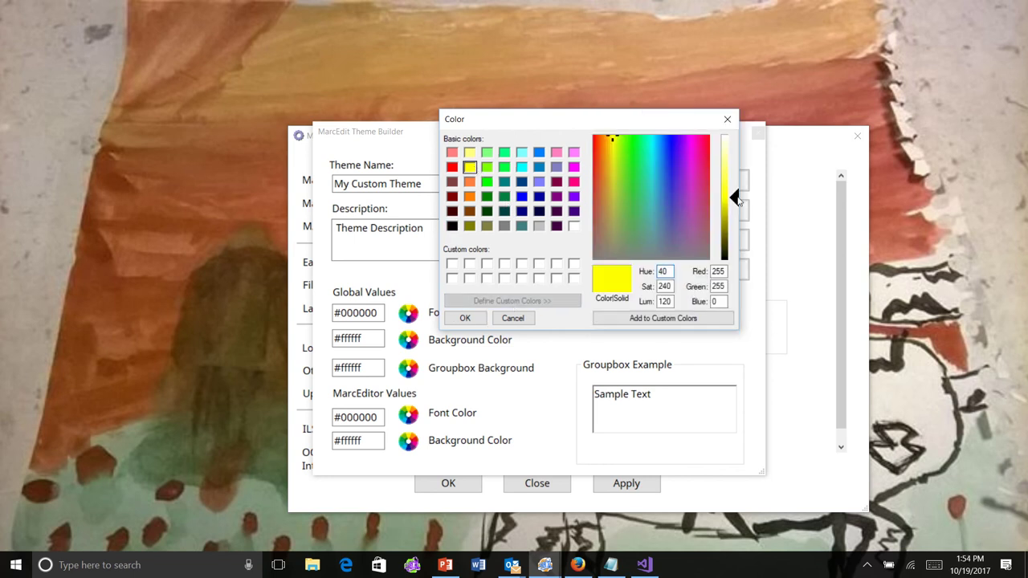
left_click_drag(737, 199, 737, 204)
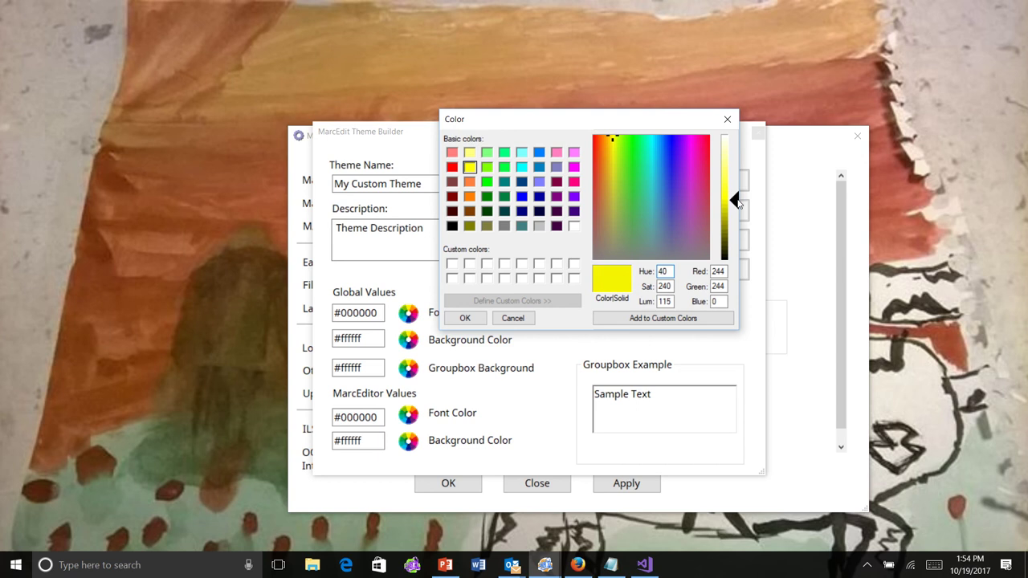
left_click(663, 318)
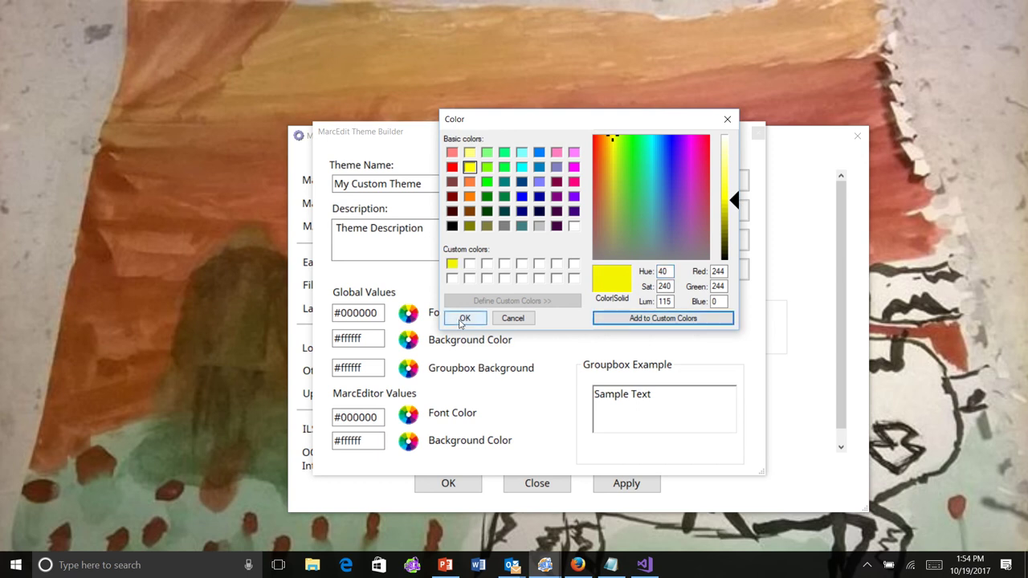
left_click(463, 319)
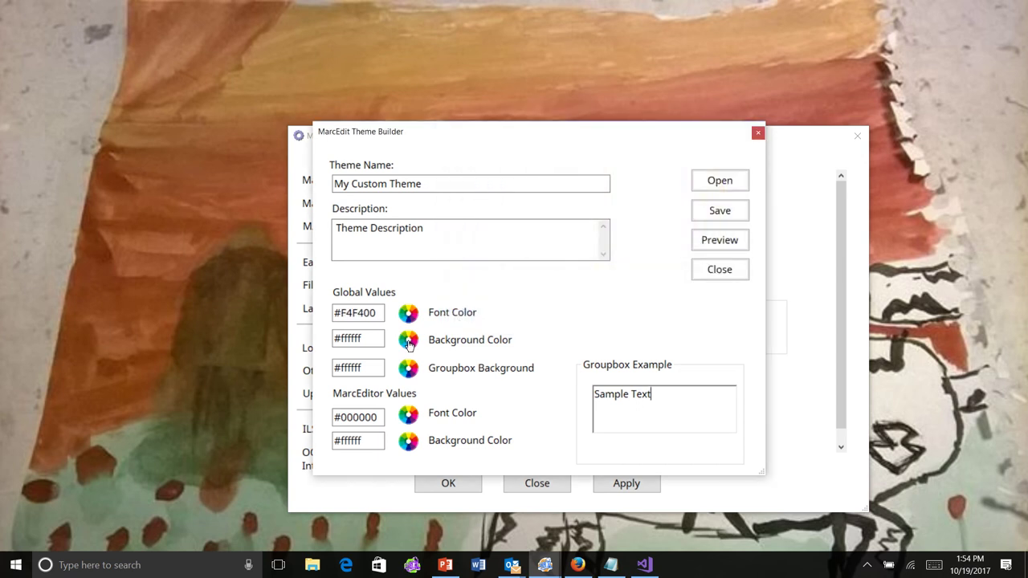
Set the theme's global background color to the basic green #008000
left_click(408, 340)
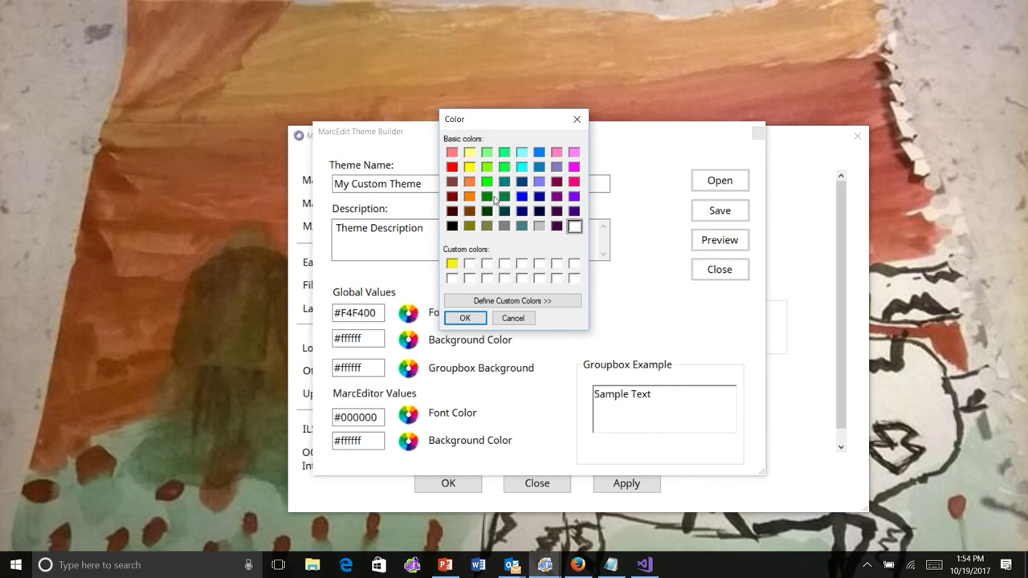
left_click(486, 197)
left_click(465, 318)
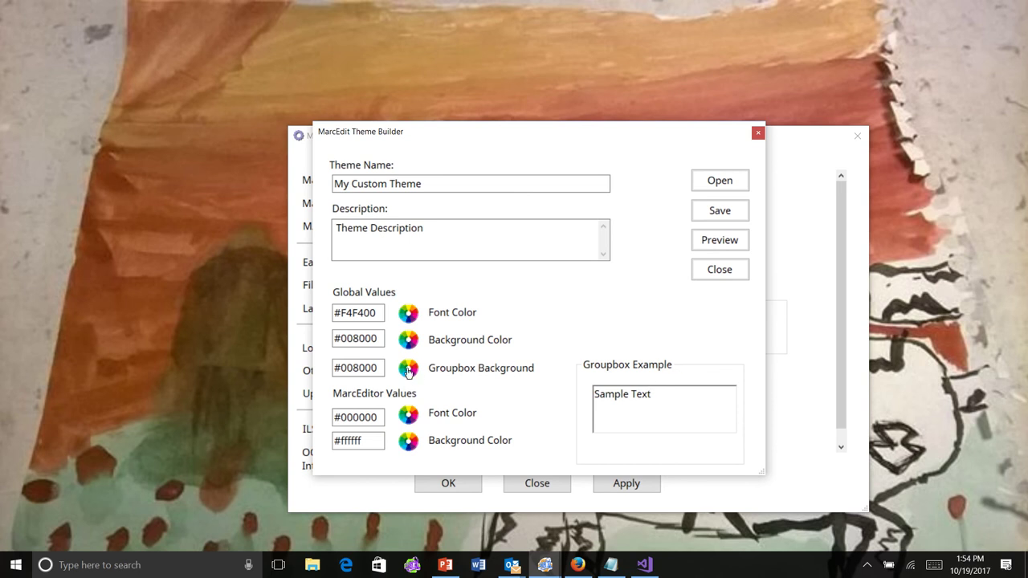
Set the groupbox background to the basic teal #008080 and preview the theme
left_click(409, 371)
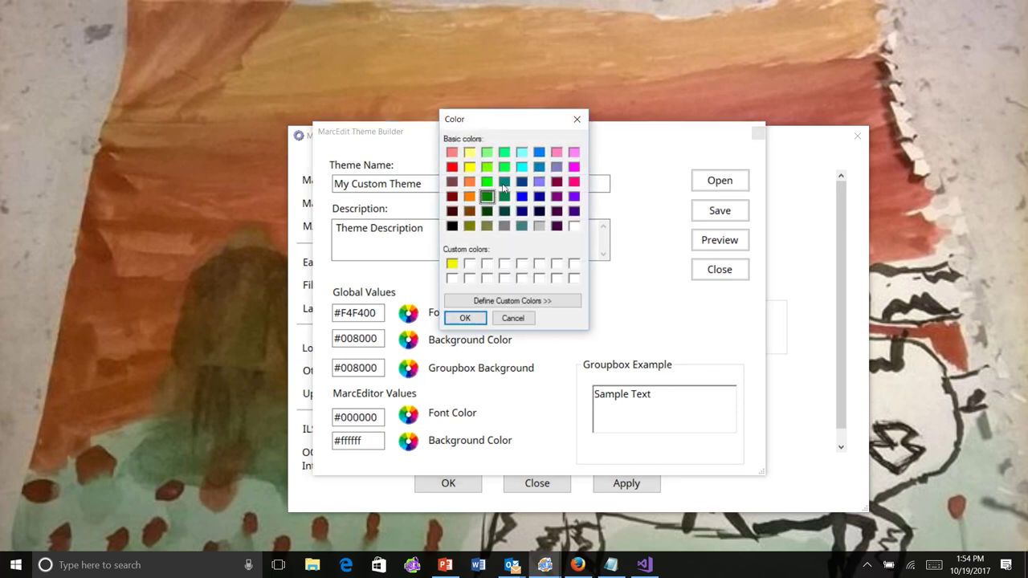
left_click(503, 184)
left_click(466, 318)
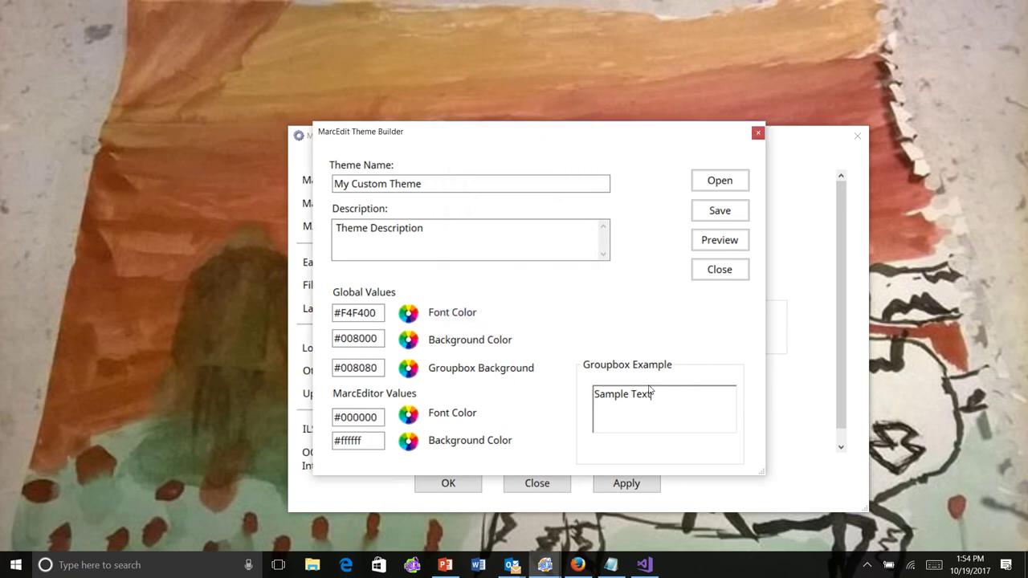
left_click(717, 242)
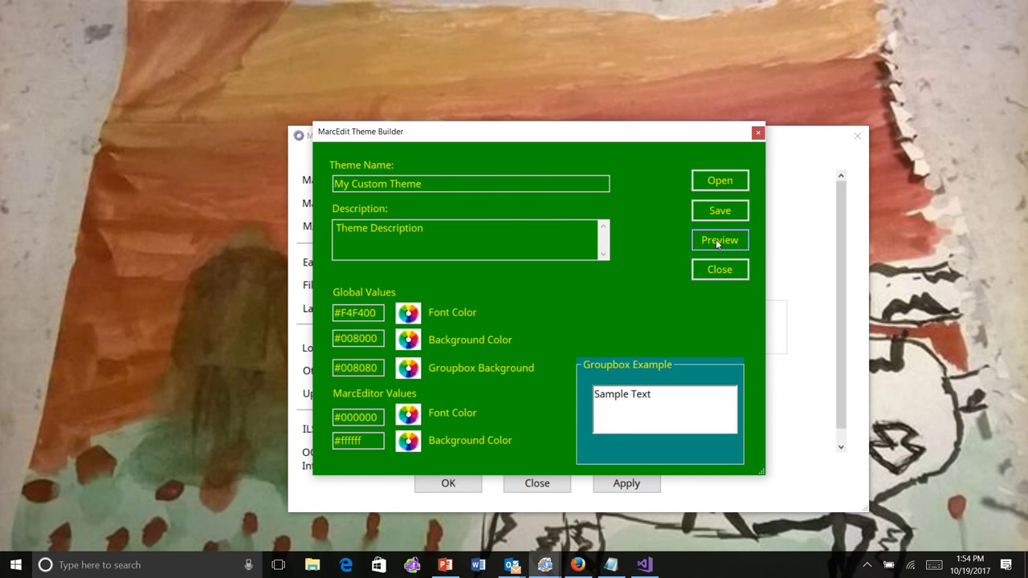
Darken the theme's global background color to a custom green, #006600
left_click(413, 343)
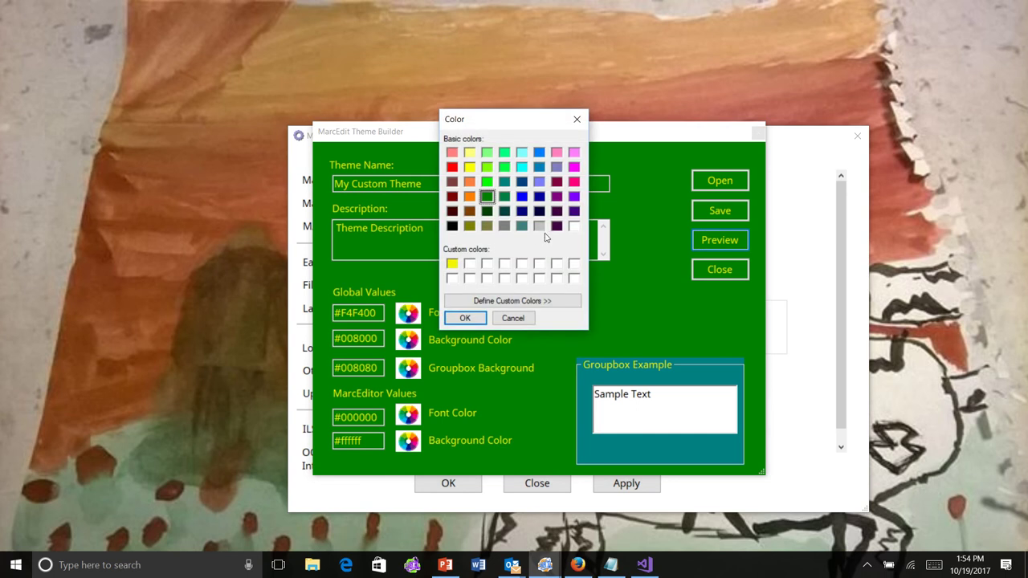
left_click(495, 302)
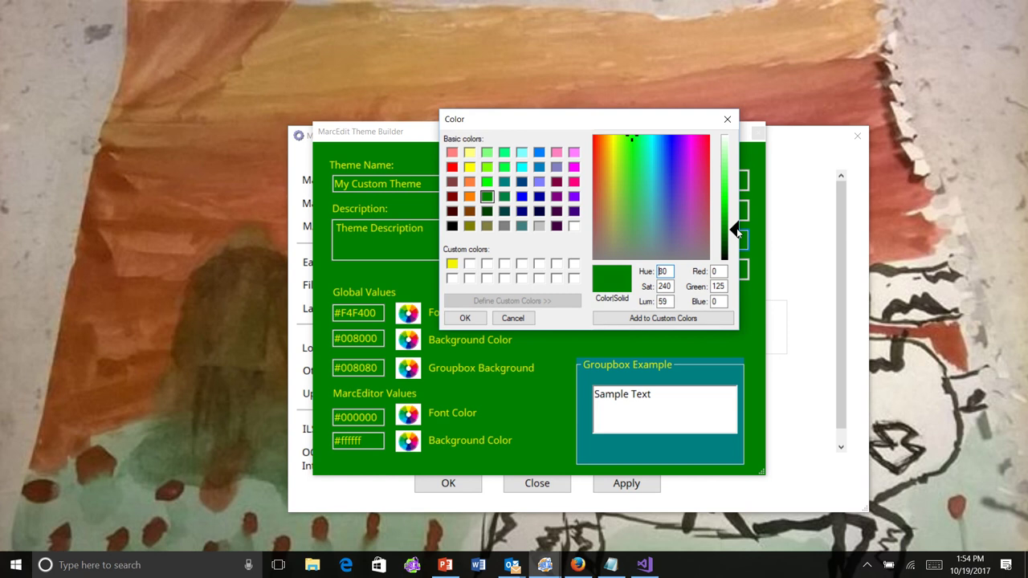
left_click_drag(736, 229, 737, 237)
left_click(465, 318)
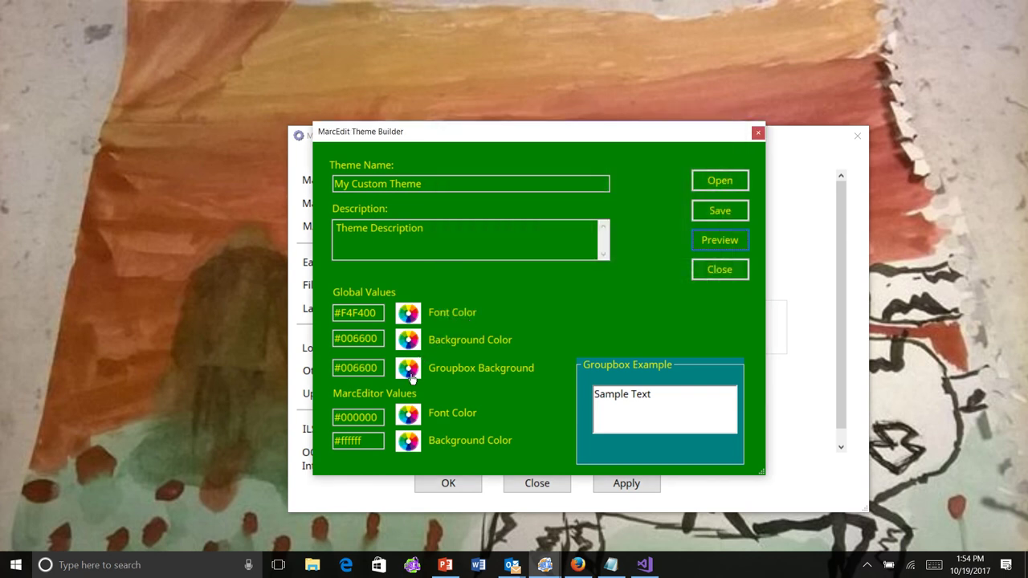
Set the theme's groupbox background to the basic green #008000 and preview the theme
left_click(411, 369)
left_click(487, 196)
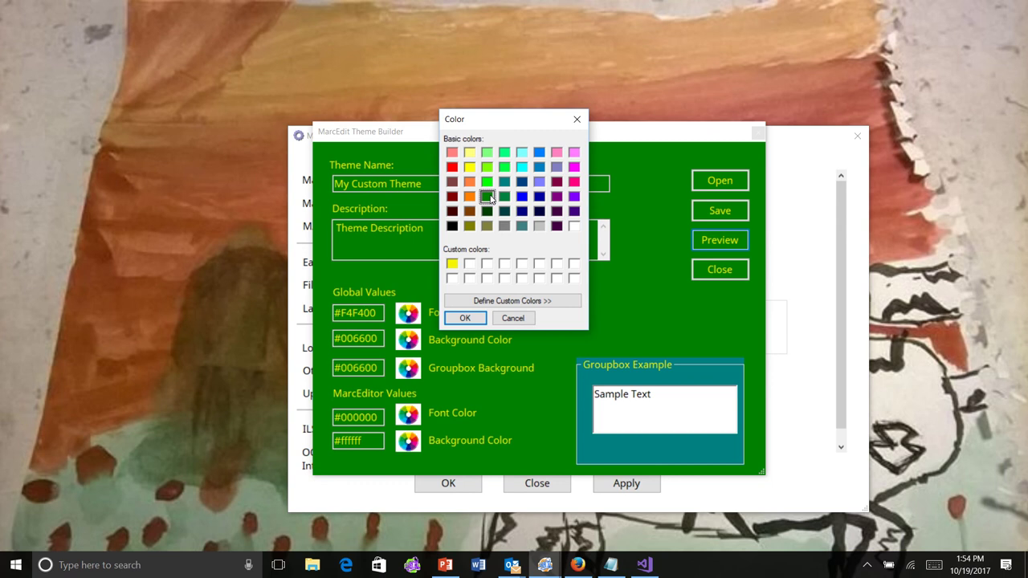
left_click(464, 318)
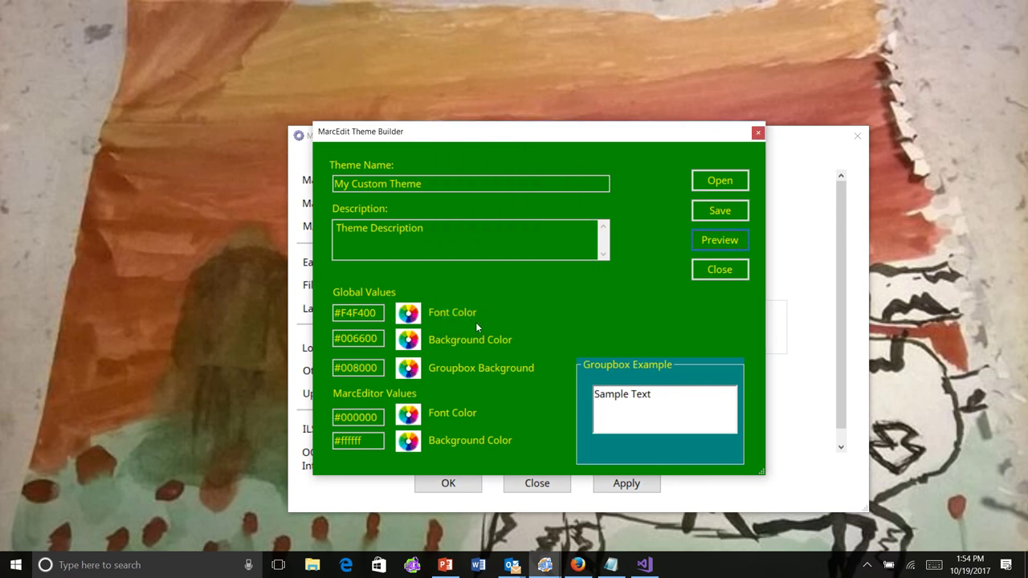
left_click(710, 244)
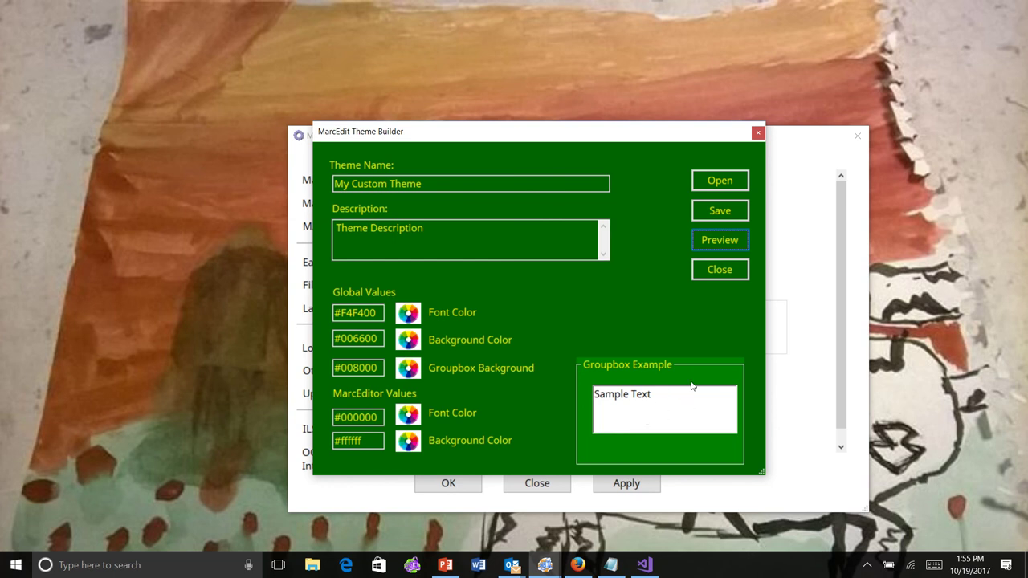
Save the new theme, choose My Custom Theme as the custom theme in the Ease of Use preferences, and apply it
left_click(719, 212)
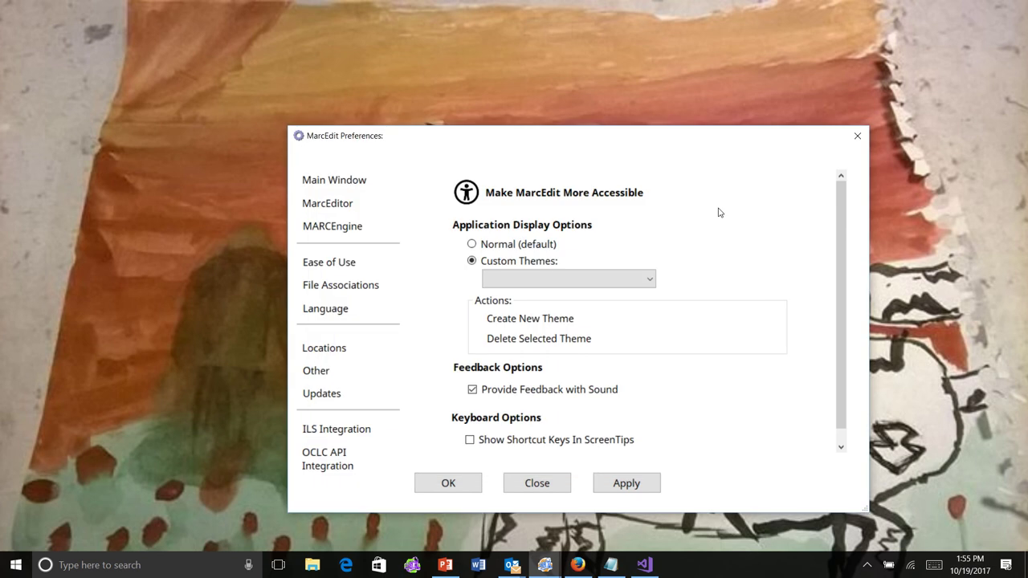
left_click(650, 281)
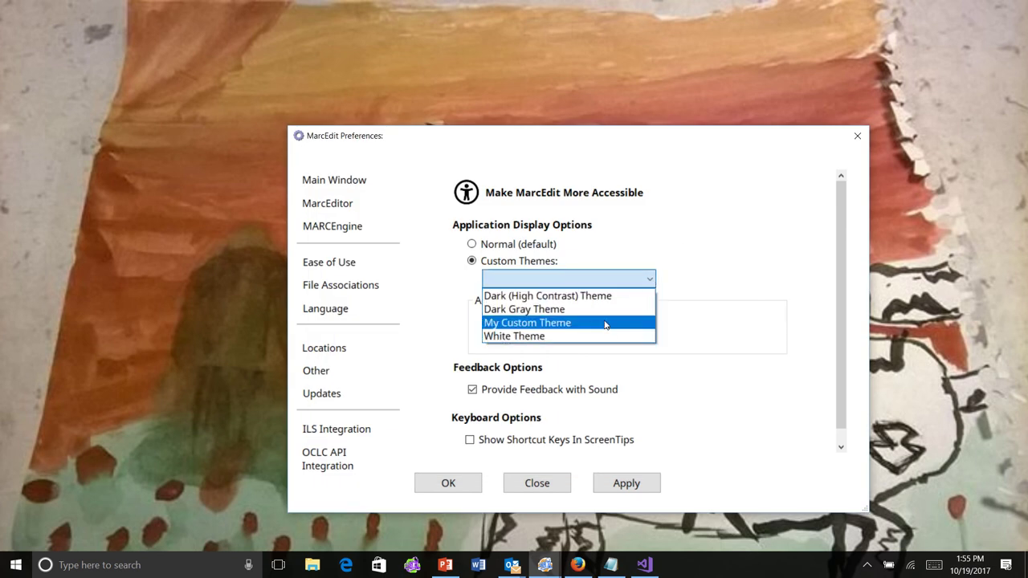
left_click(595, 328)
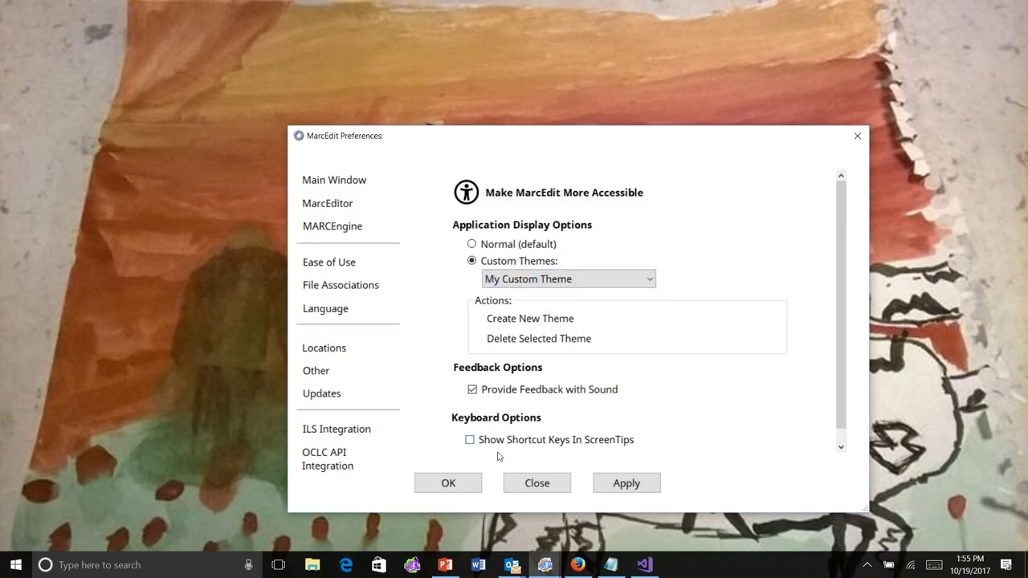
left_click(449, 483)
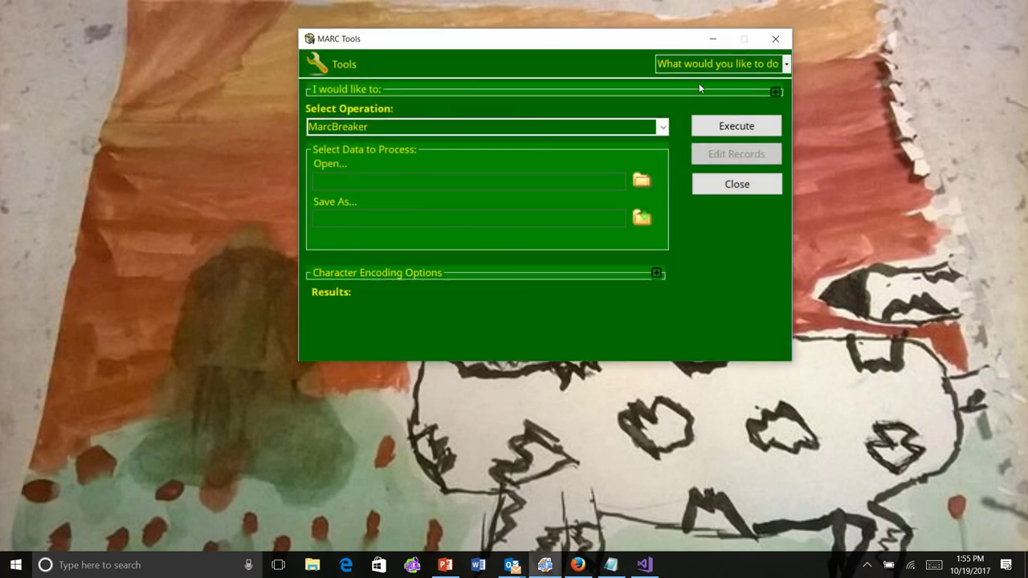
Examine the theme's look in the MARC Tools window, including the expanded "I would like to" group and the tools list, and close the window
left_click(776, 93)
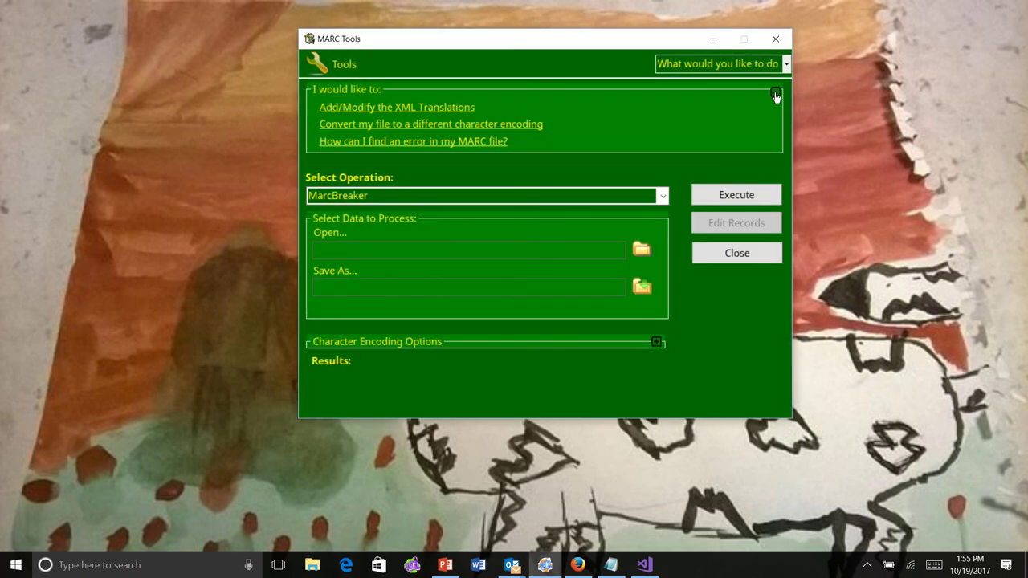
left_click(775, 94)
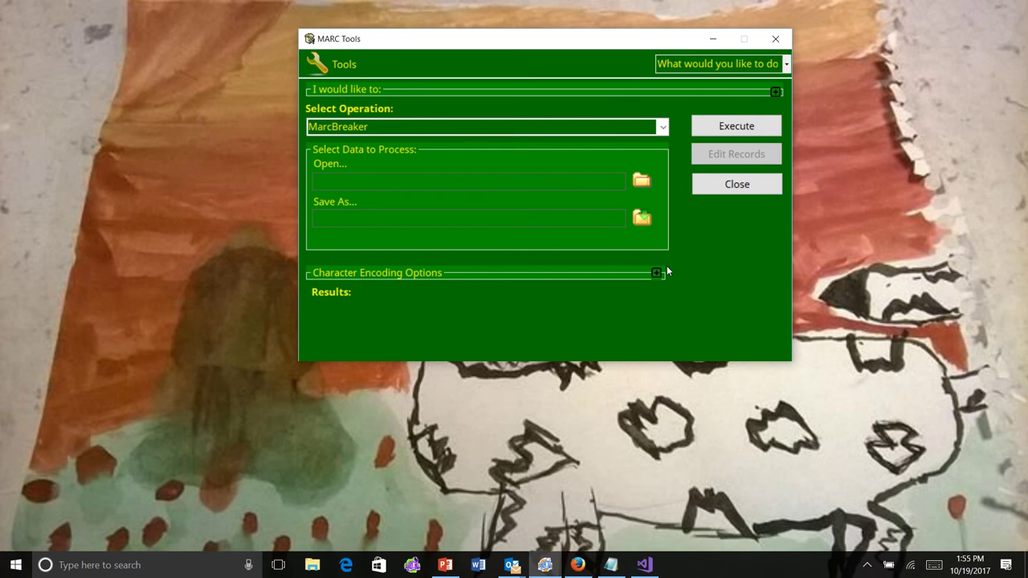
left_click(344, 74)
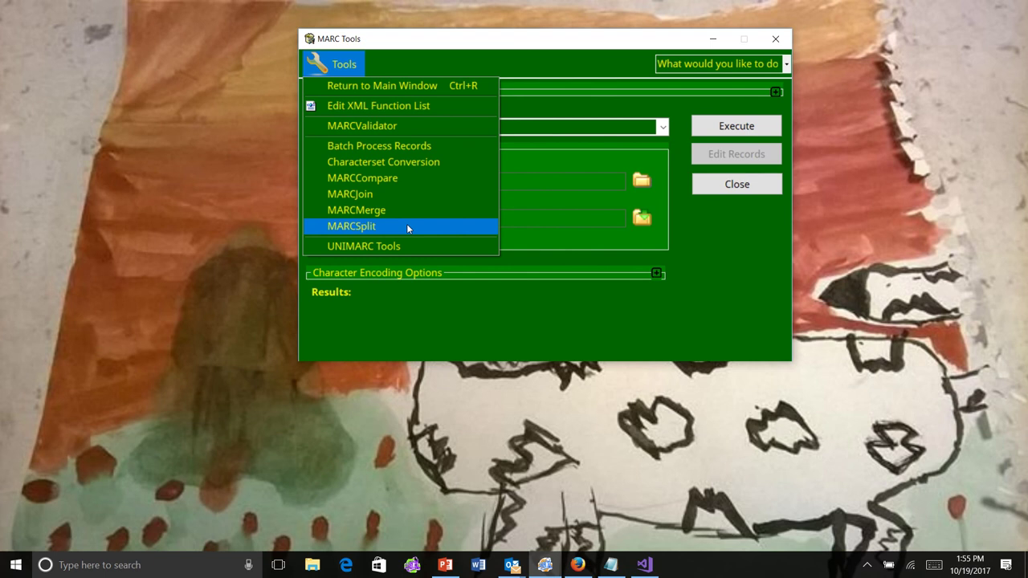
left_click(534, 75)
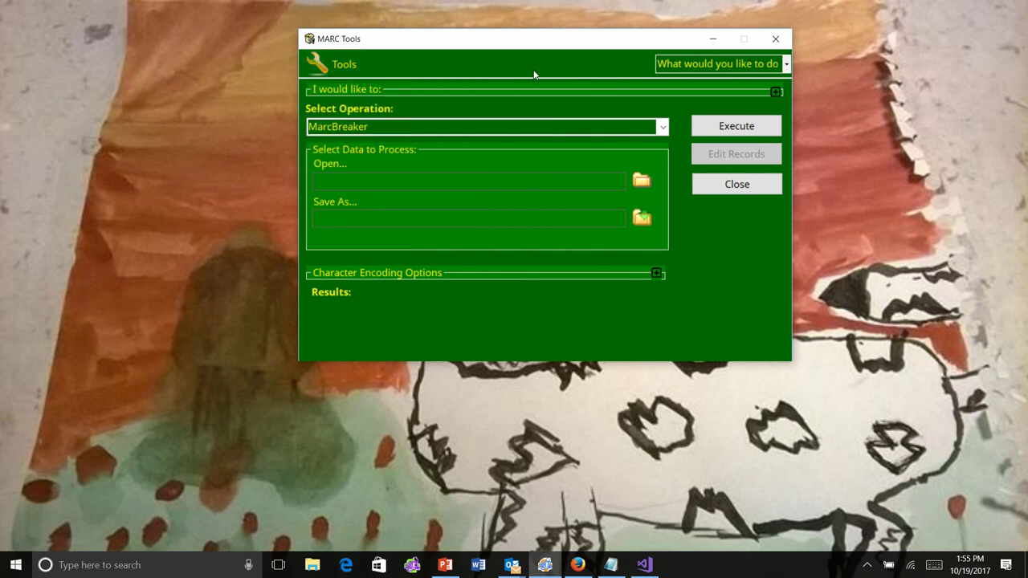
left_click(714, 187)
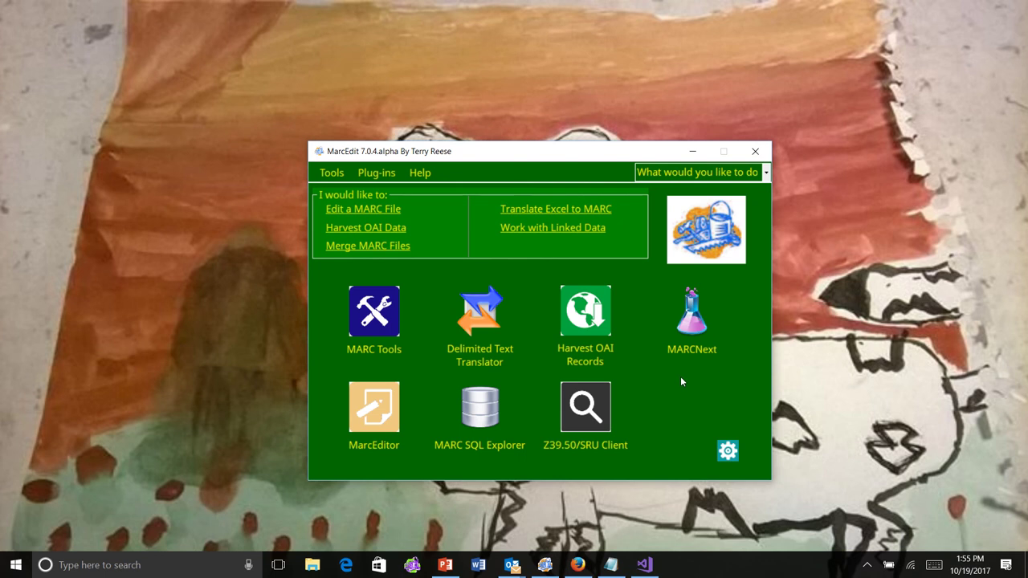
Switch the application display back to Normal (default) in the Ease of Use preferences and apply it
left_click(726, 452)
left_click(352, 265)
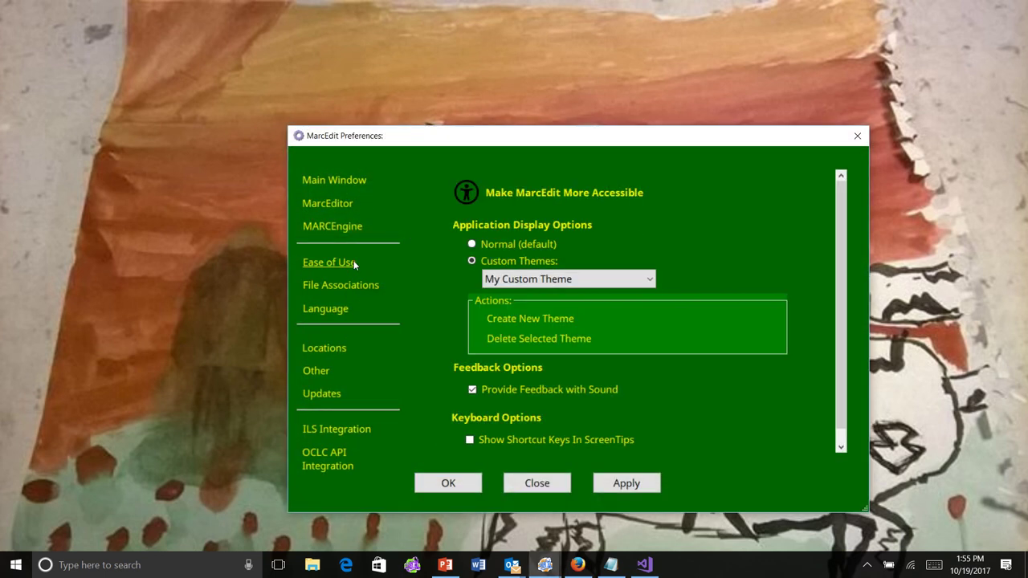
left_click(507, 245)
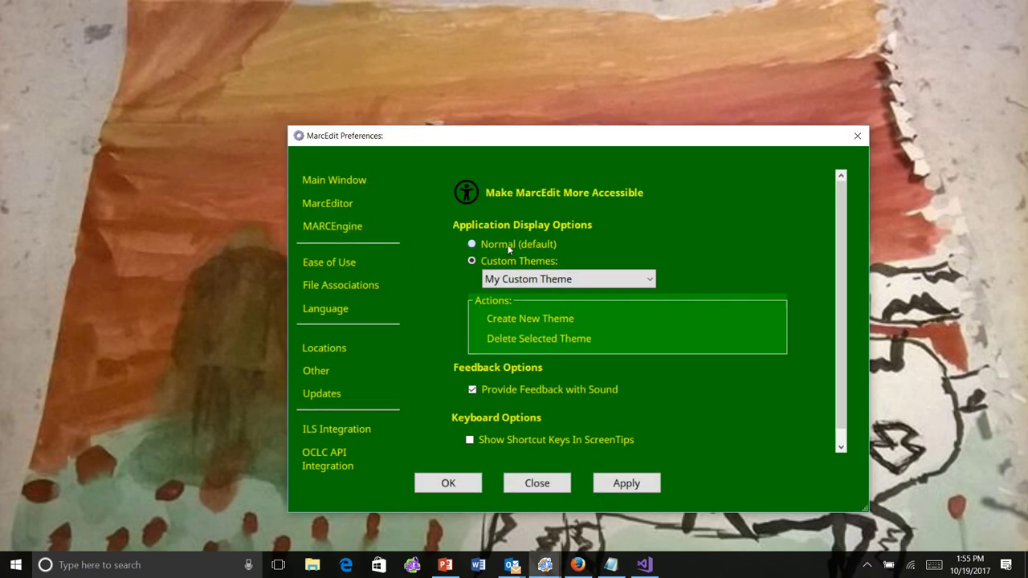
left_click(448, 482)
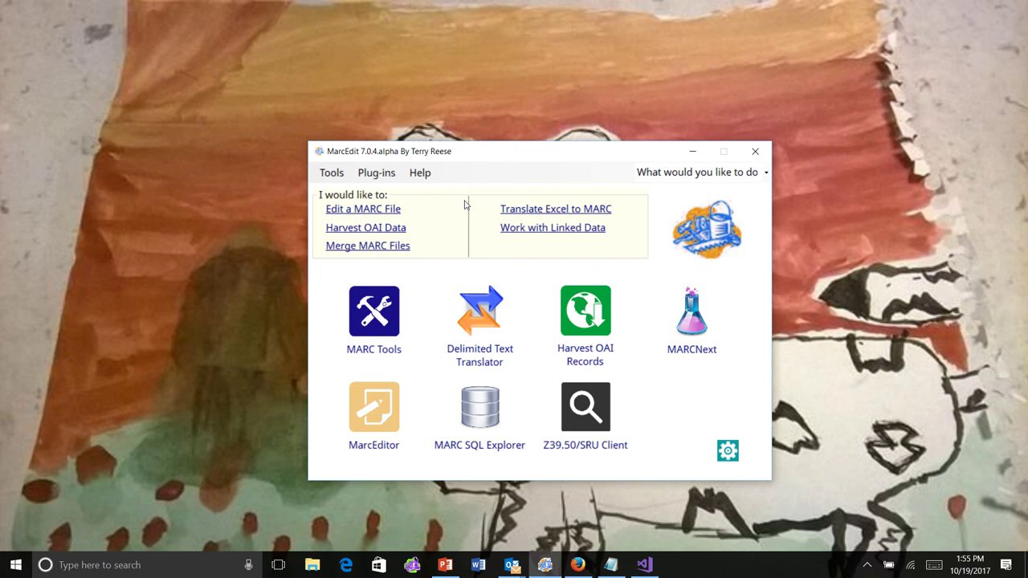
Open the Theme Data Path folder to view the stored theme files, and close the folder
left_click(419, 172)
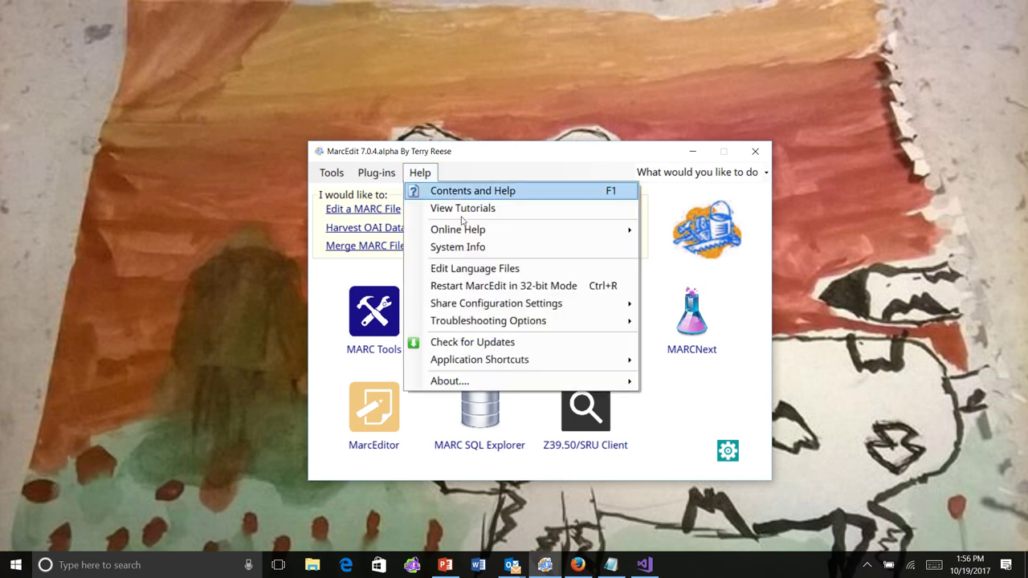
mouse_move(521, 321)
mouse_move(632, 359)
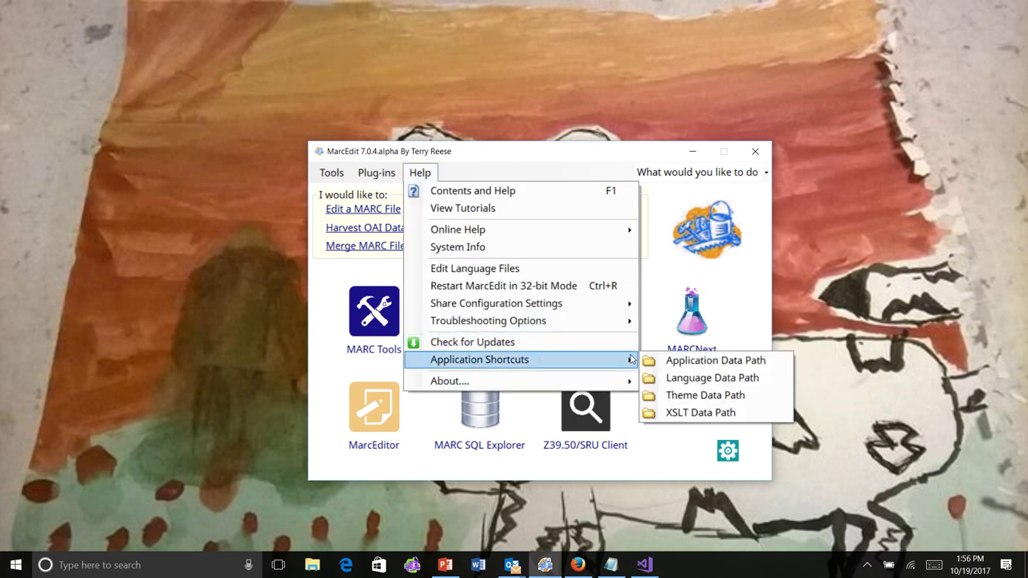
left_click(695, 395)
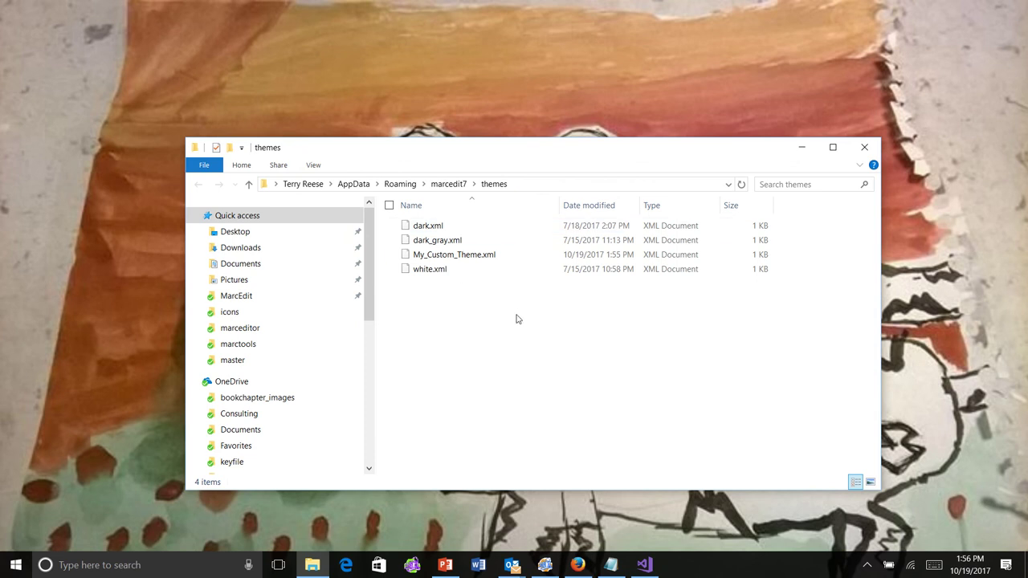
left_click(864, 147)
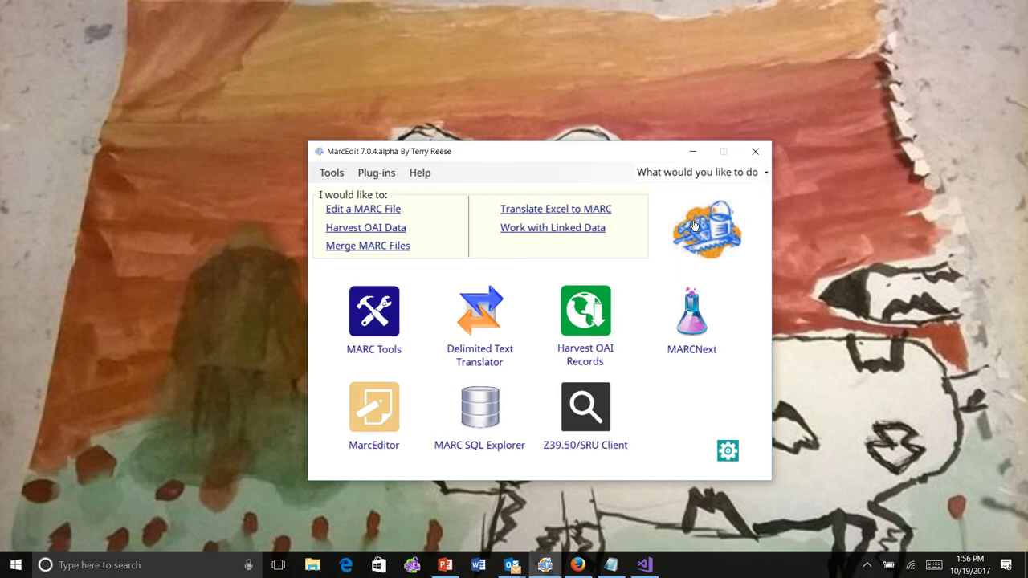
Select My Custom Theme among the custom themes in the Ease of Use preferences and delete it
left_click(726, 452)
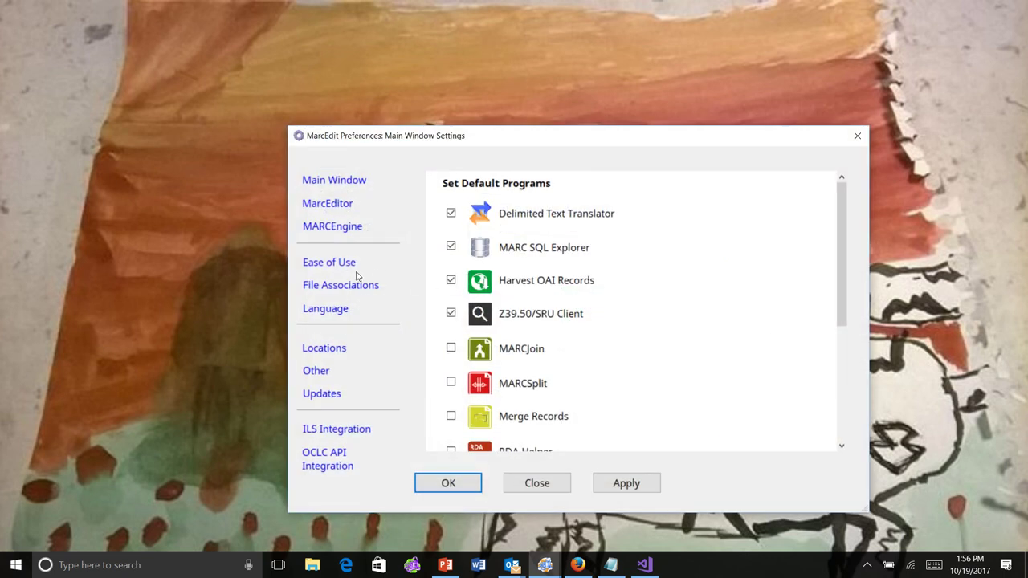
left_click(337, 262)
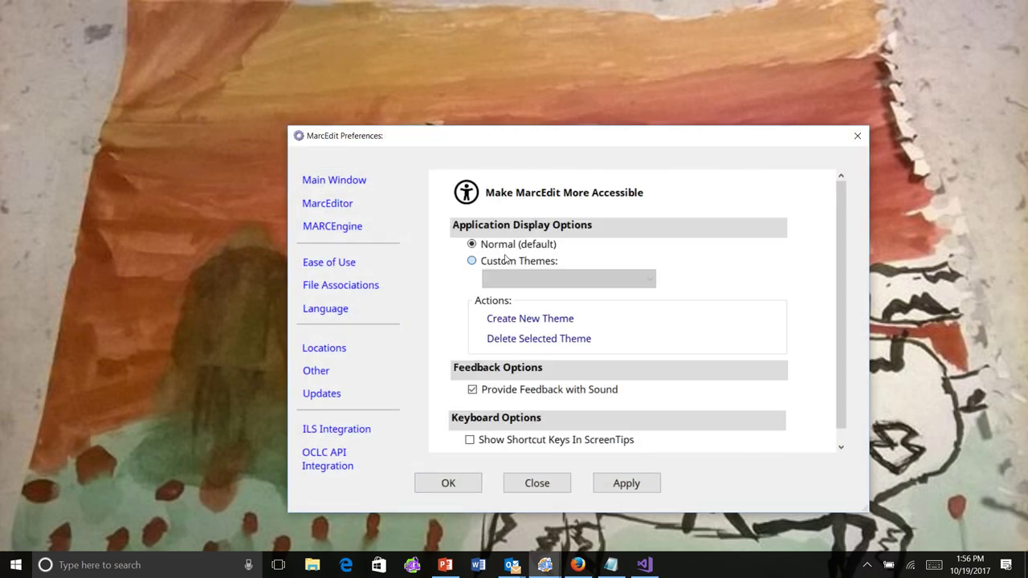
left_click(506, 259)
left_click(649, 279)
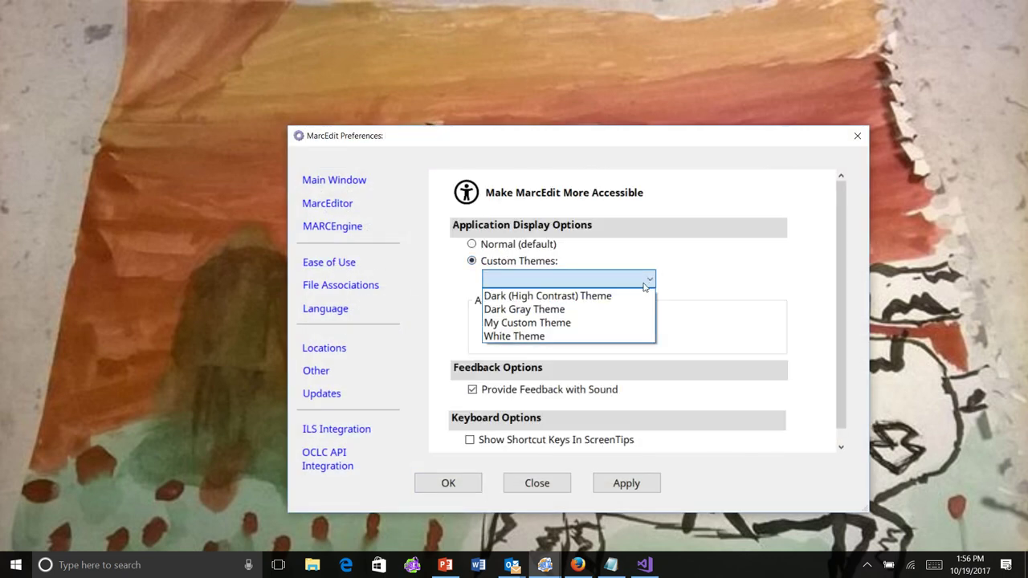
left_click(583, 322)
left_click(548, 344)
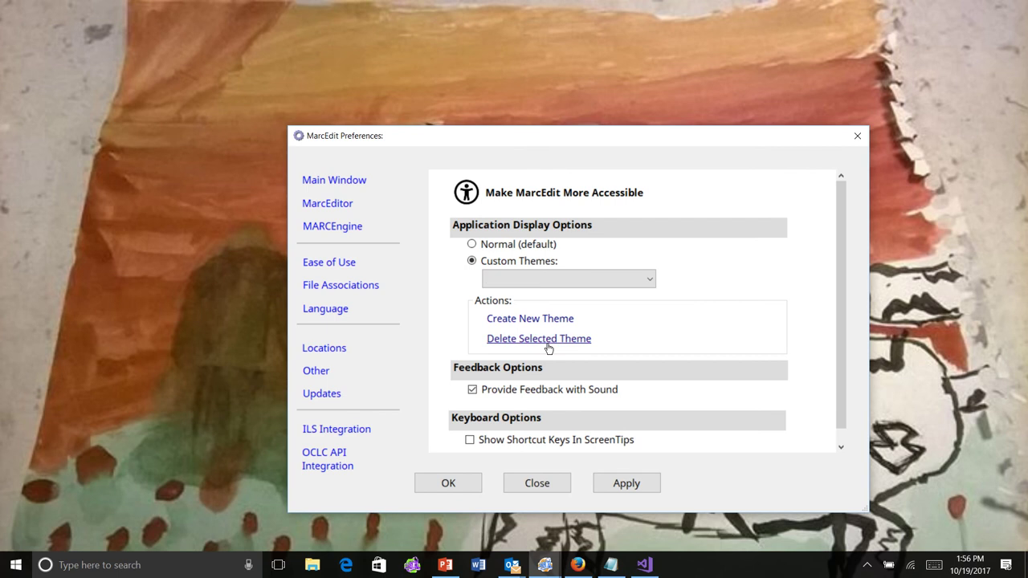
Check the custom themes list, close the preferences without applying a theme, and exit MarcEdit
left_click(642, 285)
left_click(643, 287)
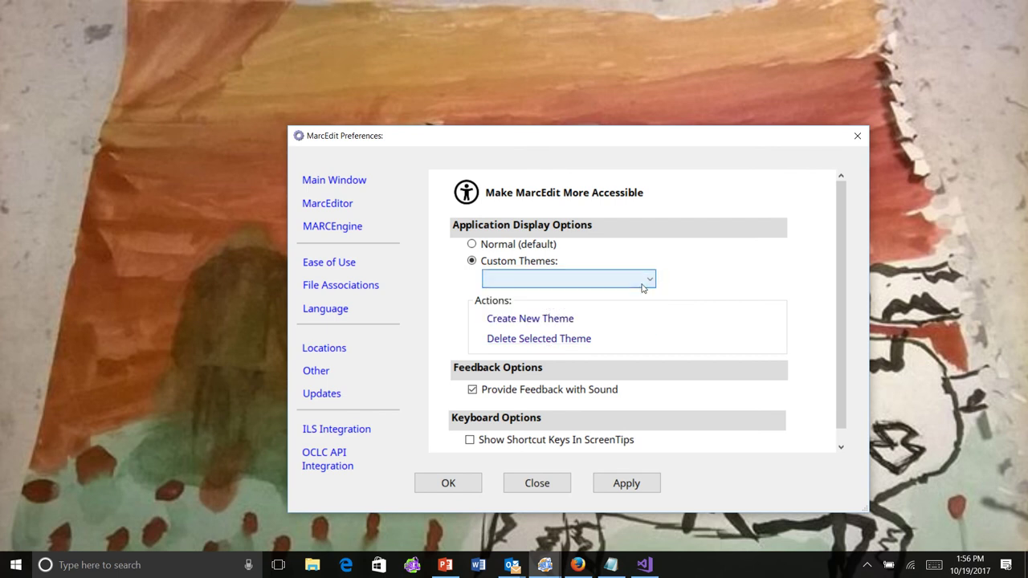
left_click(536, 482)
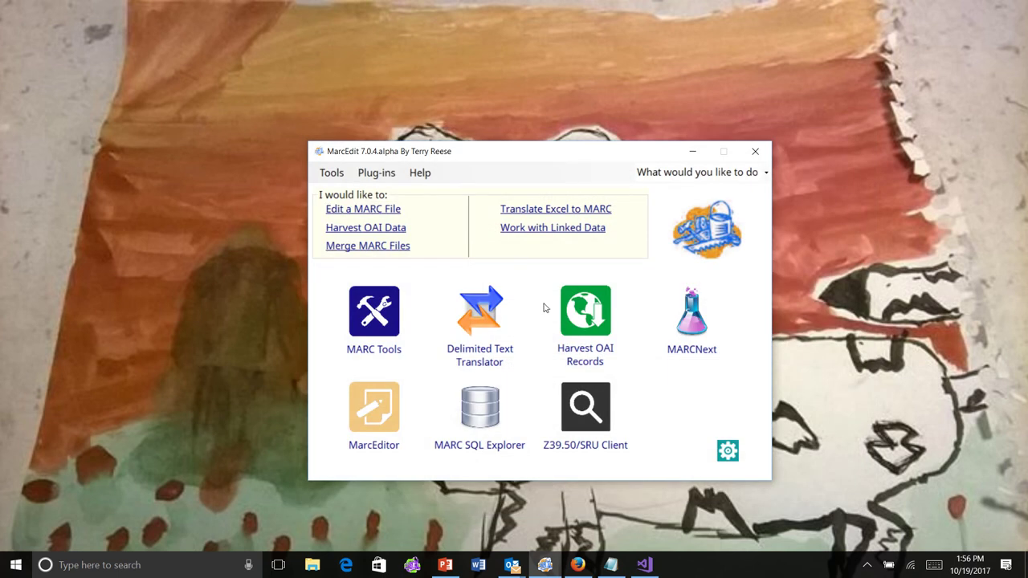
left_click(755, 151)
mouse_move(522, 4)
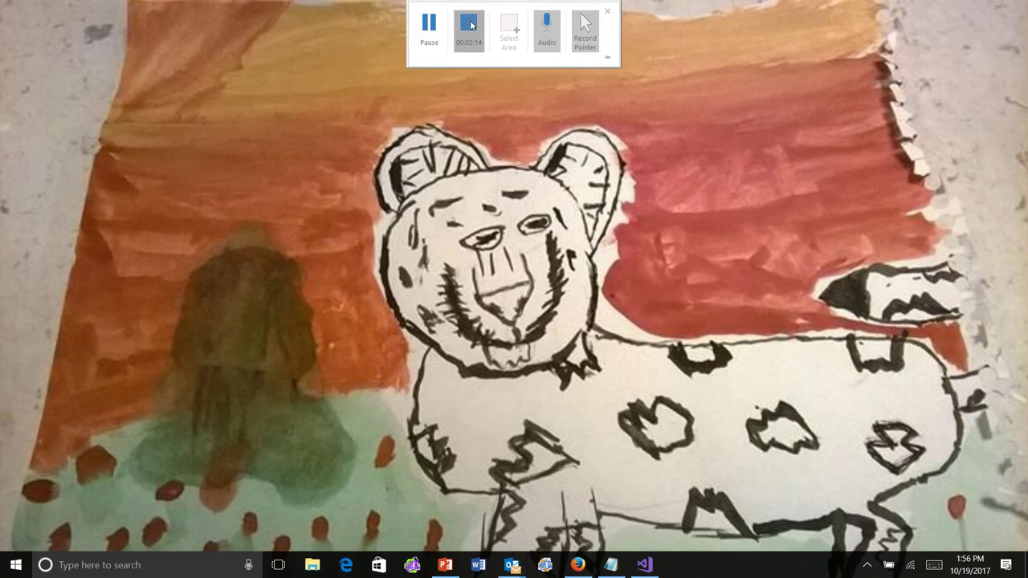